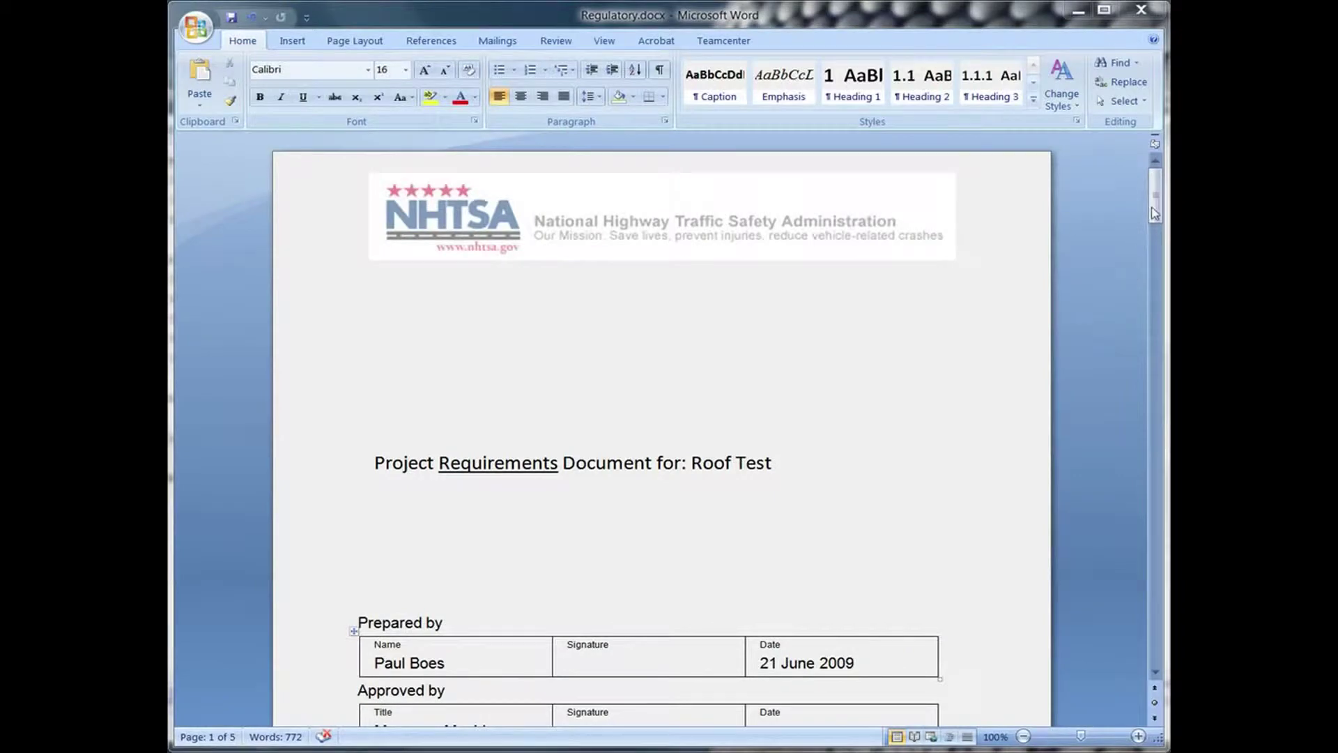
drag(1154, 213, 1157, 428)
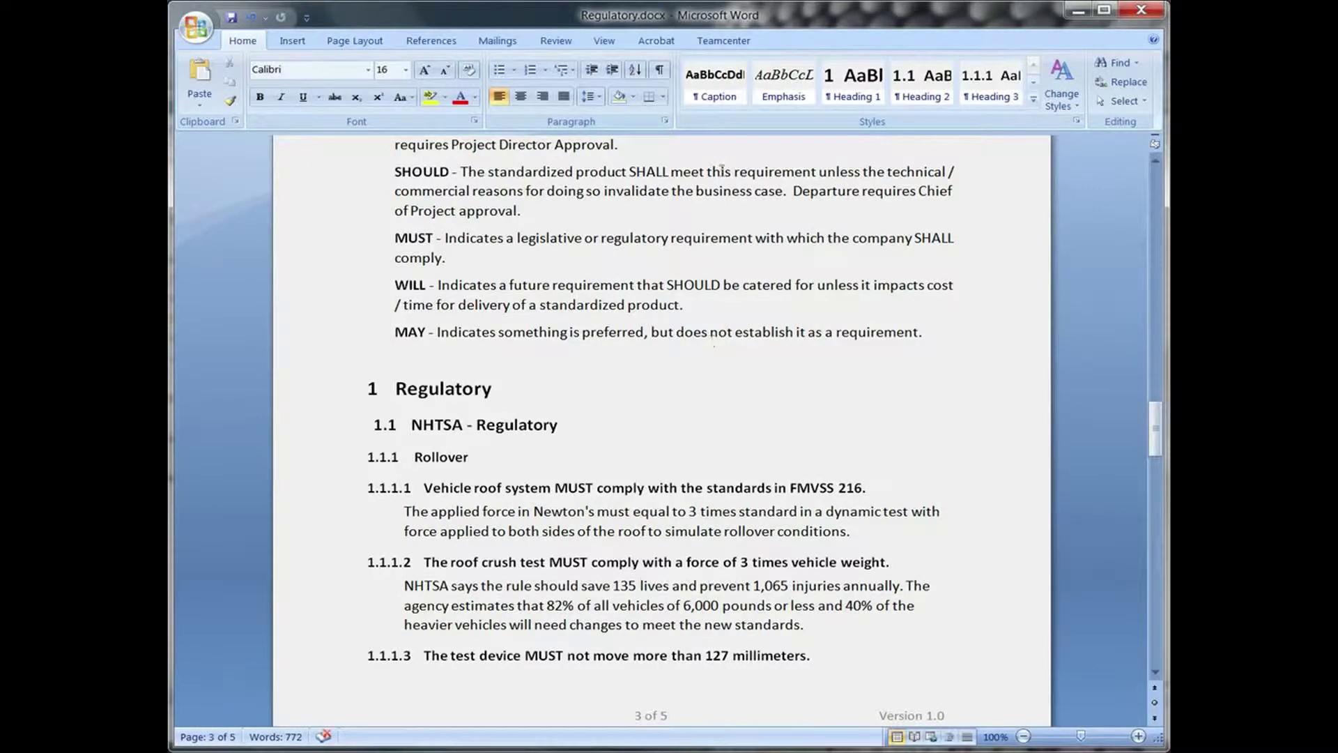
Save the Word document to Teamcenter Home as 'Roof Test' and select the roof crush force requirement
click(724, 40)
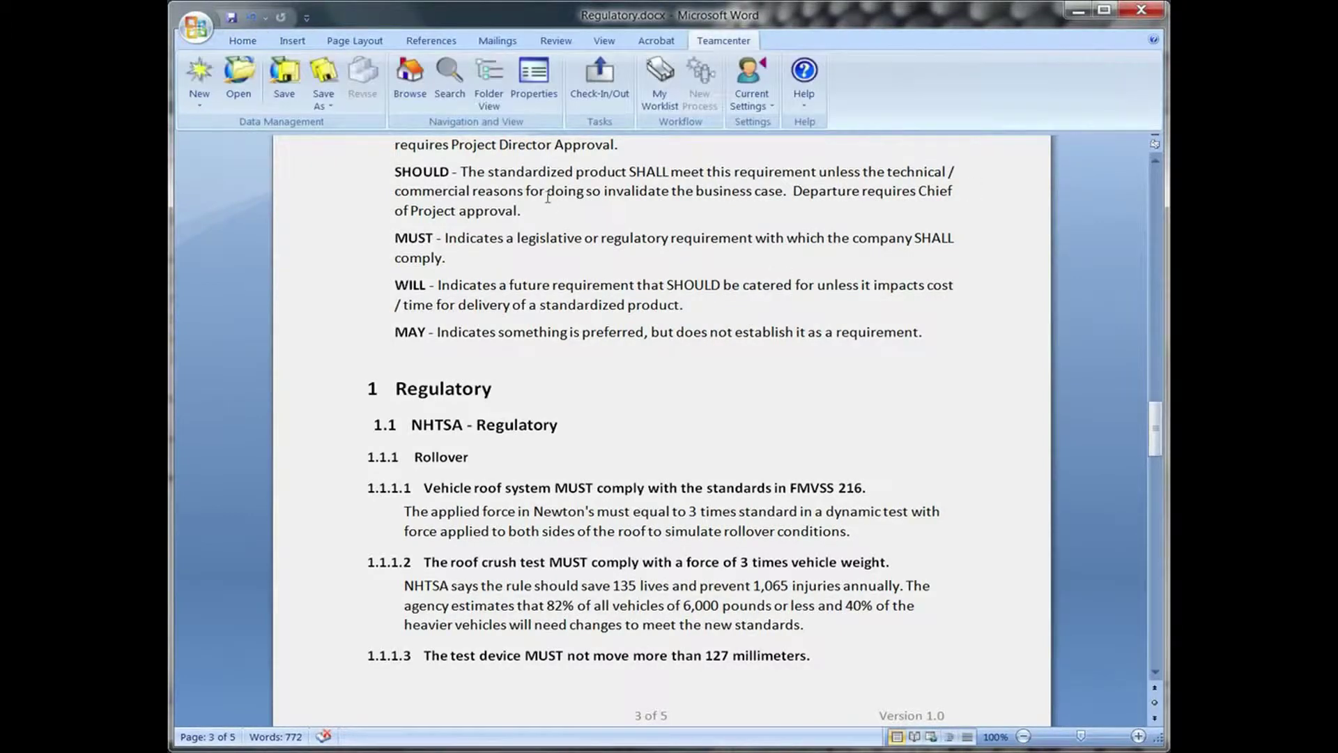
click(488, 84)
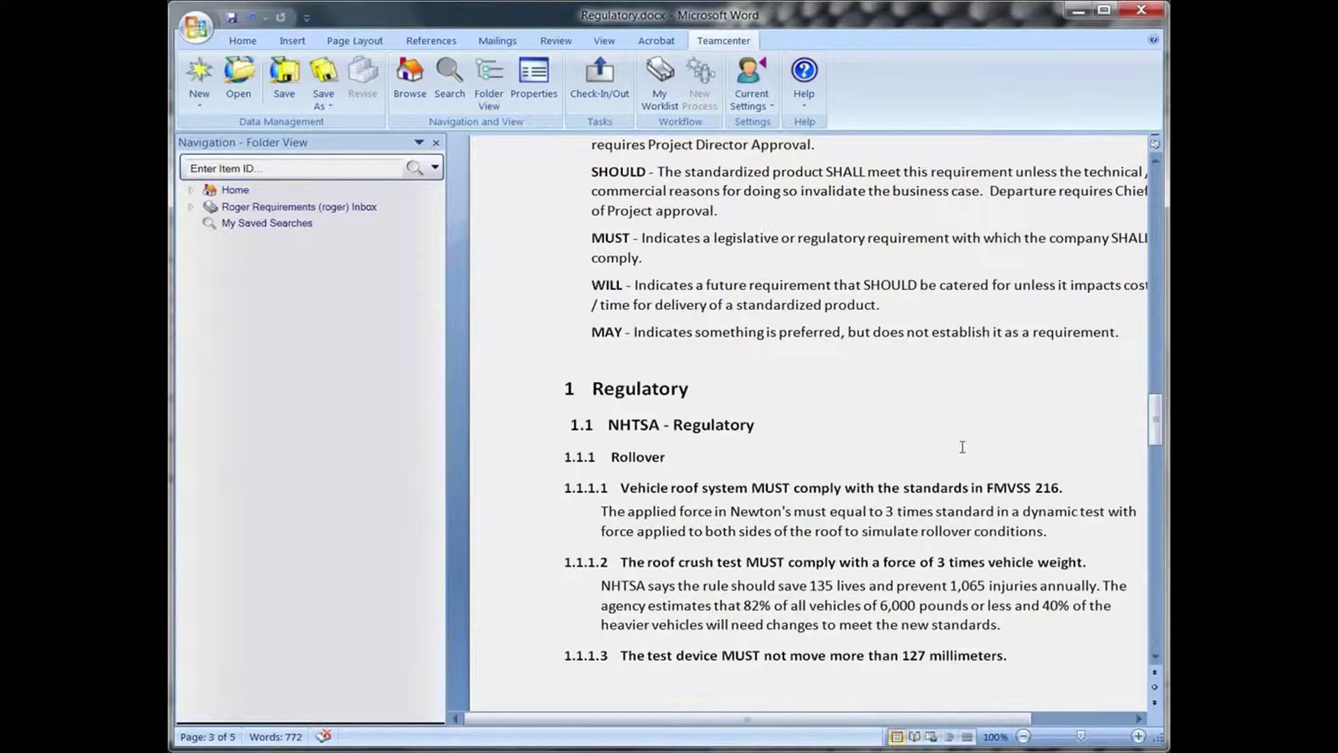
click(234, 189)
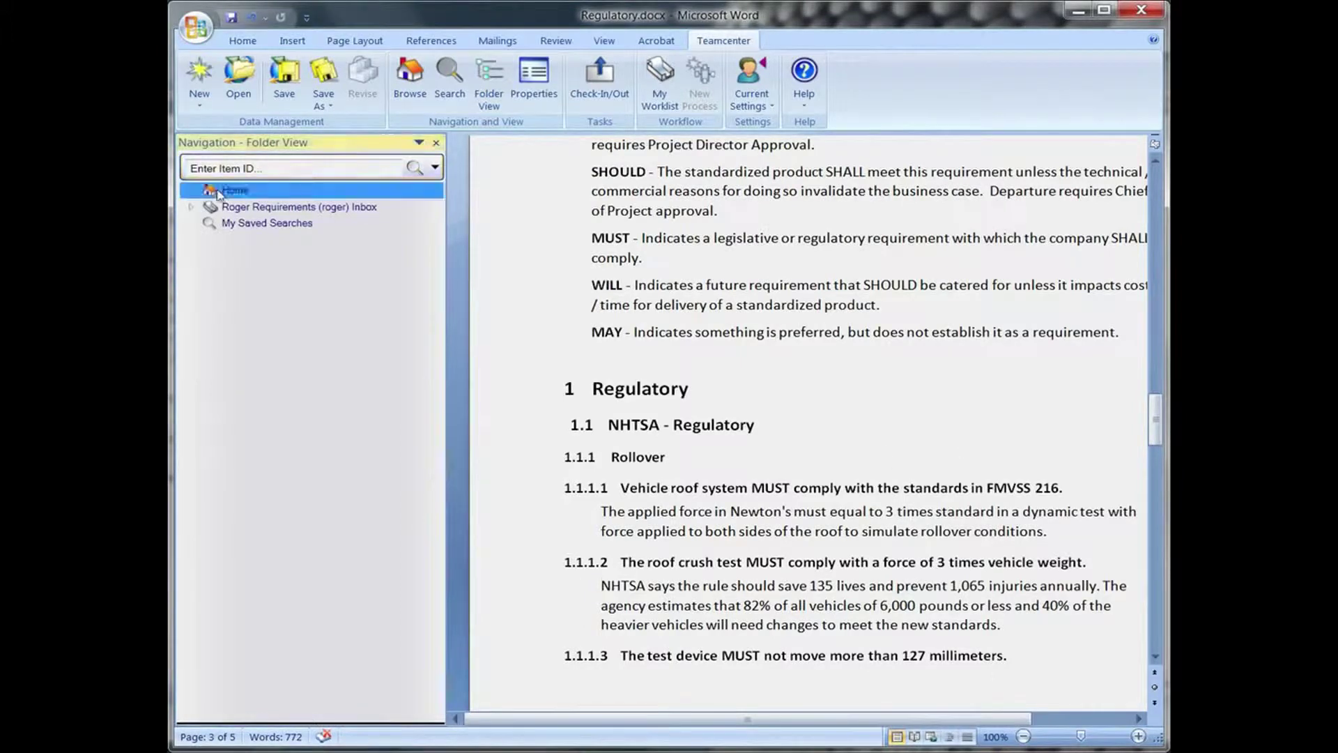
click(285, 78)
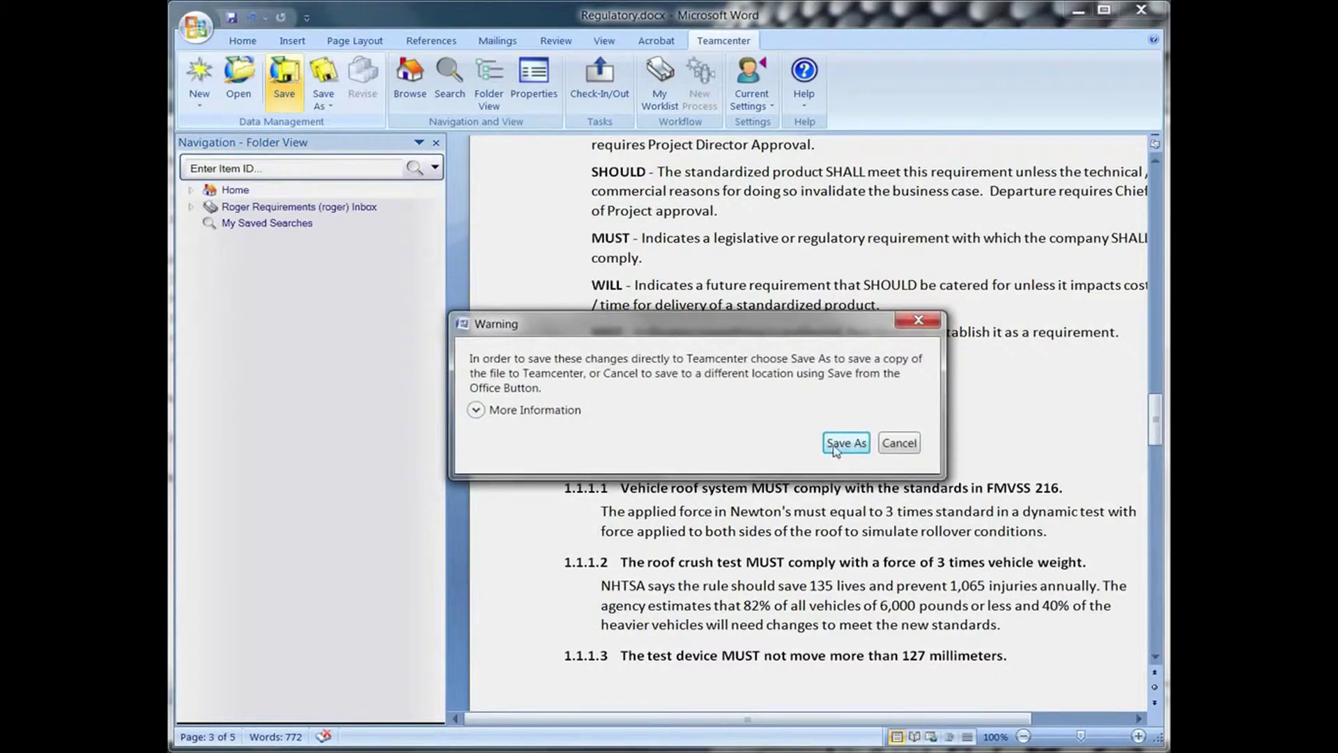
click(845, 442)
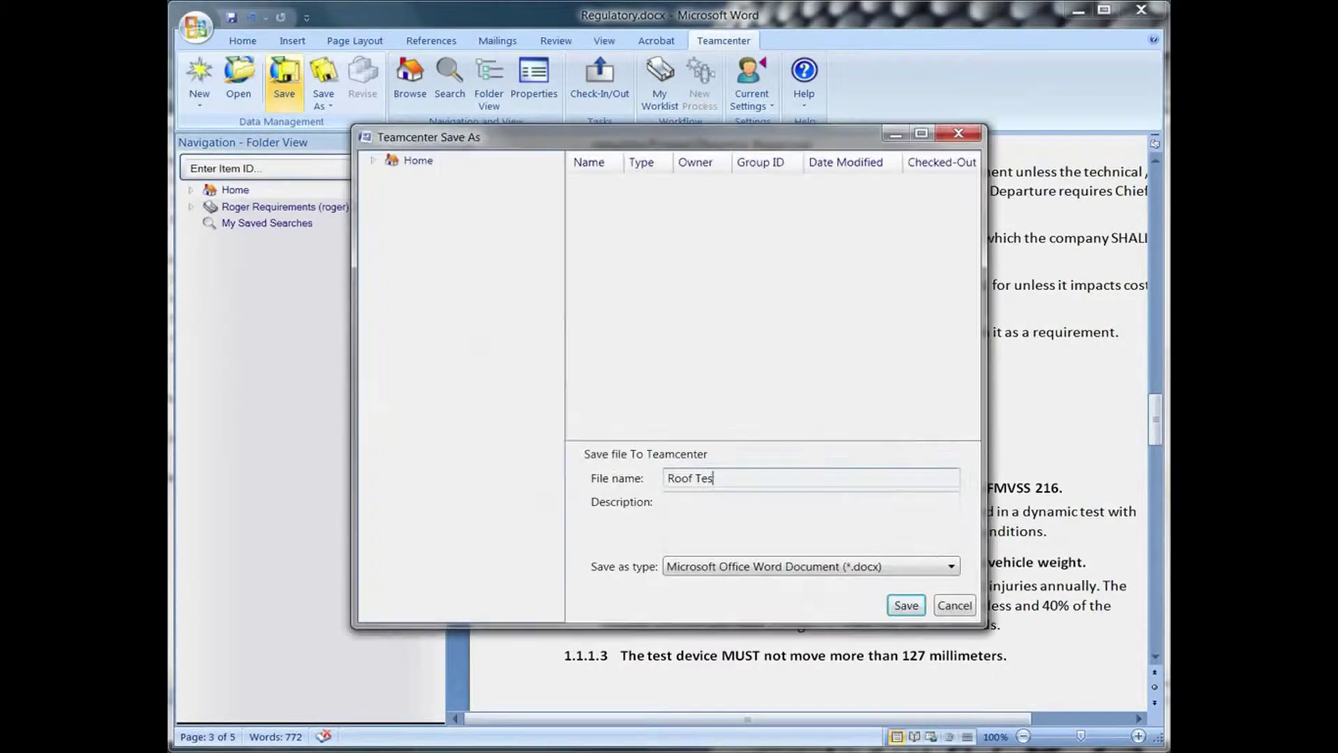
click(905, 606)
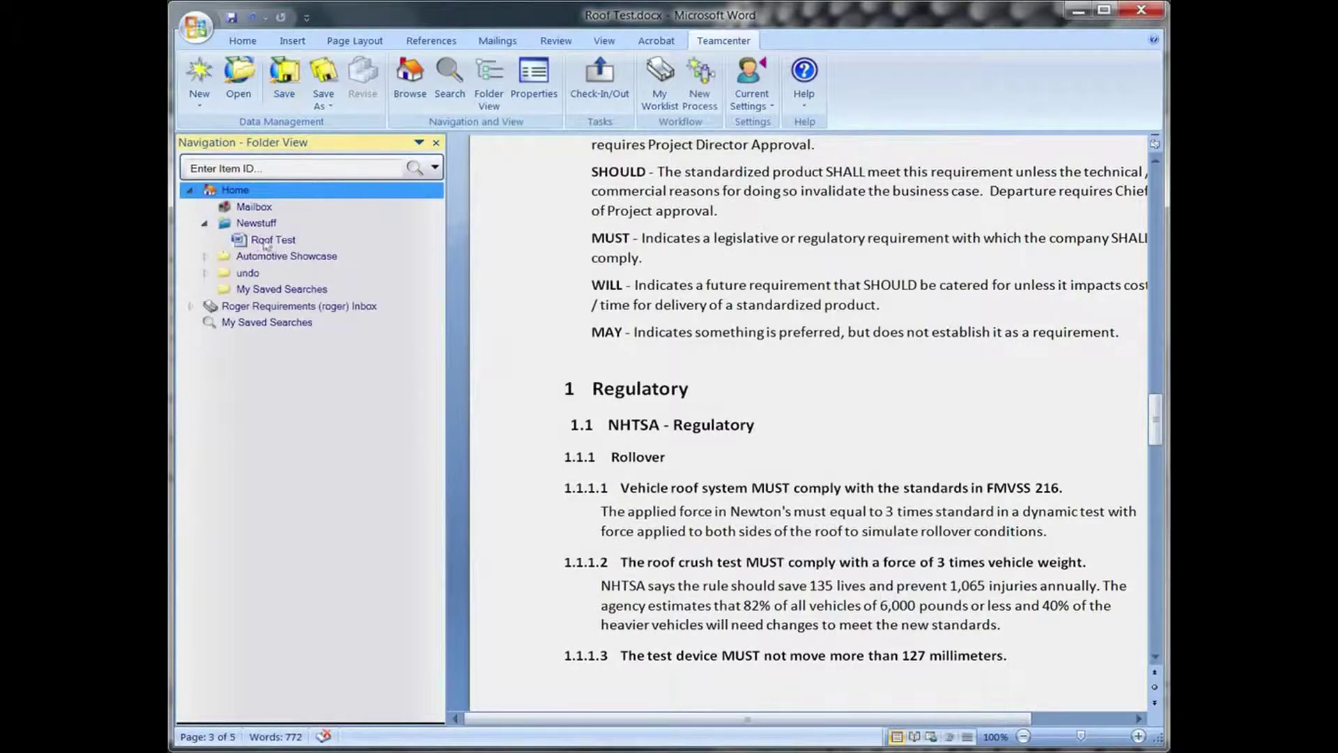
click(700, 82)
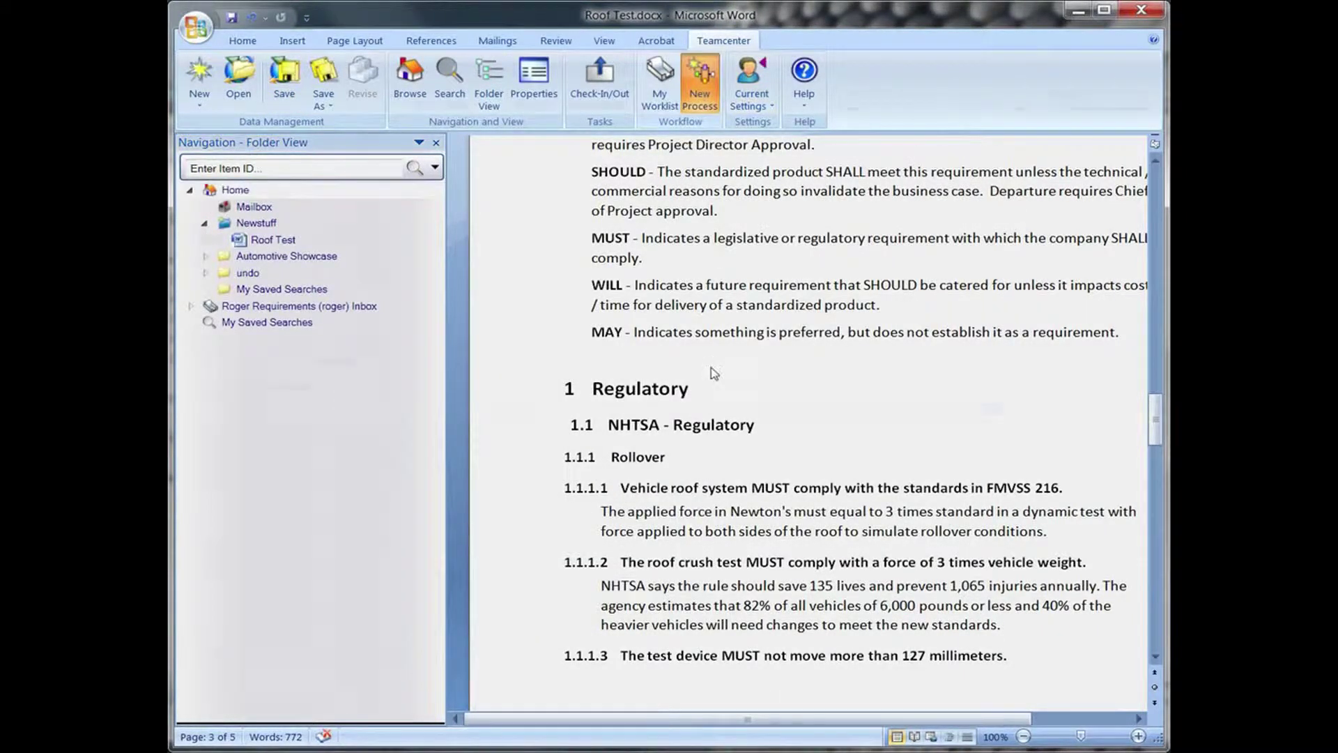
click(586, 433)
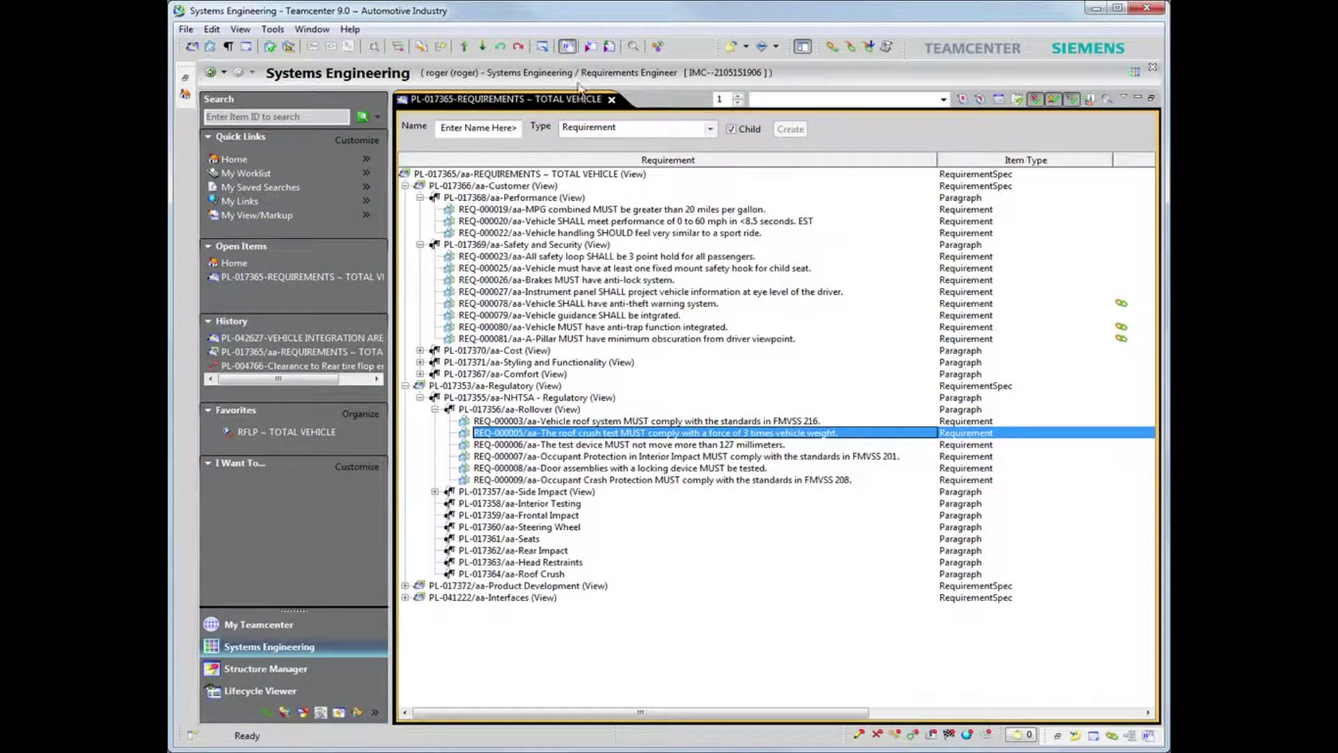
Open the roof crush requirement REQ-000005's text in the embedded Word pane
click(570, 47)
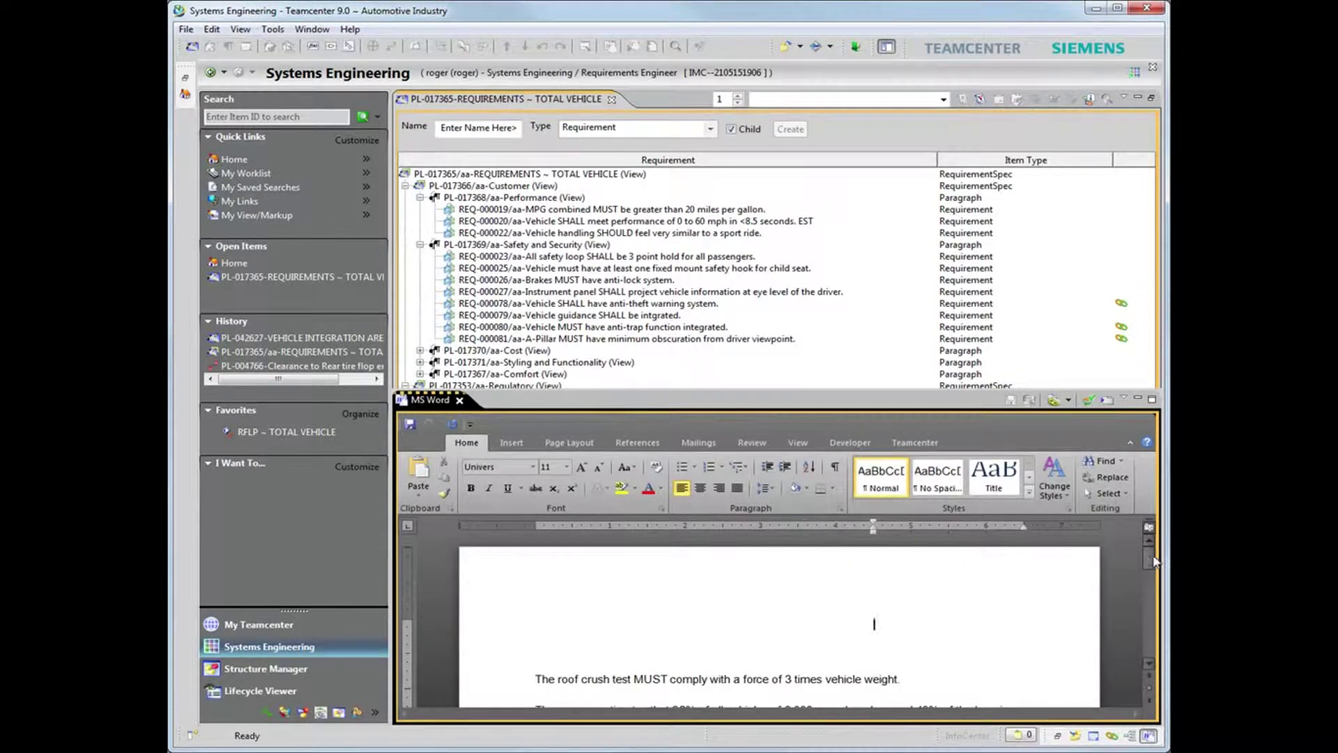
drag(1151, 559, 1153, 572)
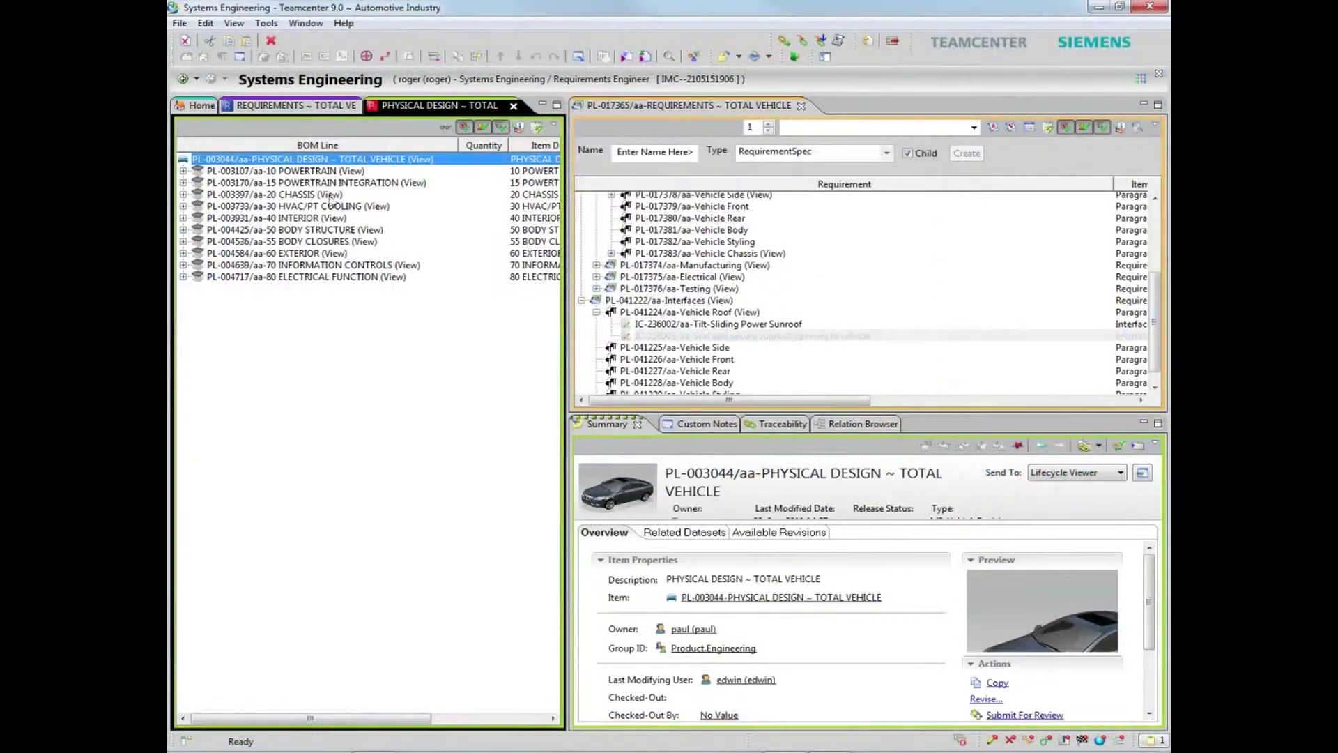
Under EXTERIOR, inspect interface IC-236003 and 60.3 ROOF CLOSURE, then maximize IC-236003's summary
click(185, 254)
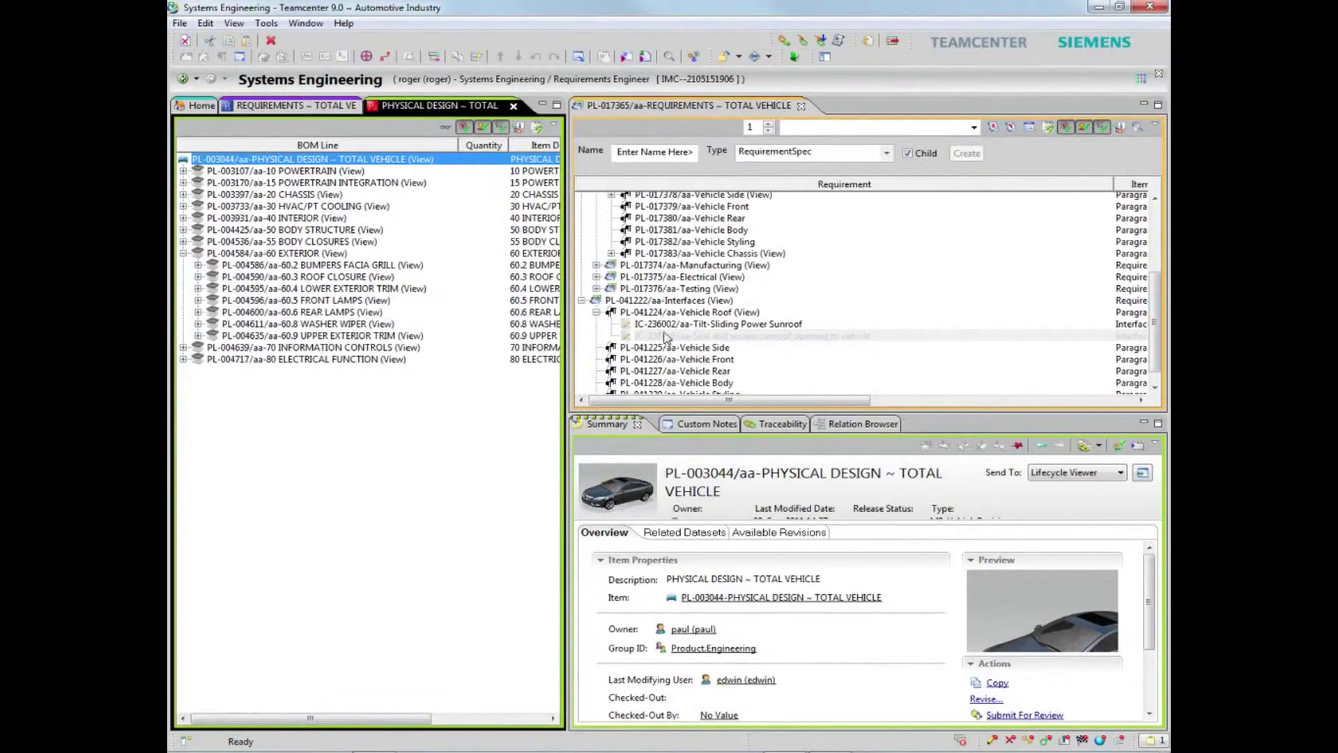
click(694, 338)
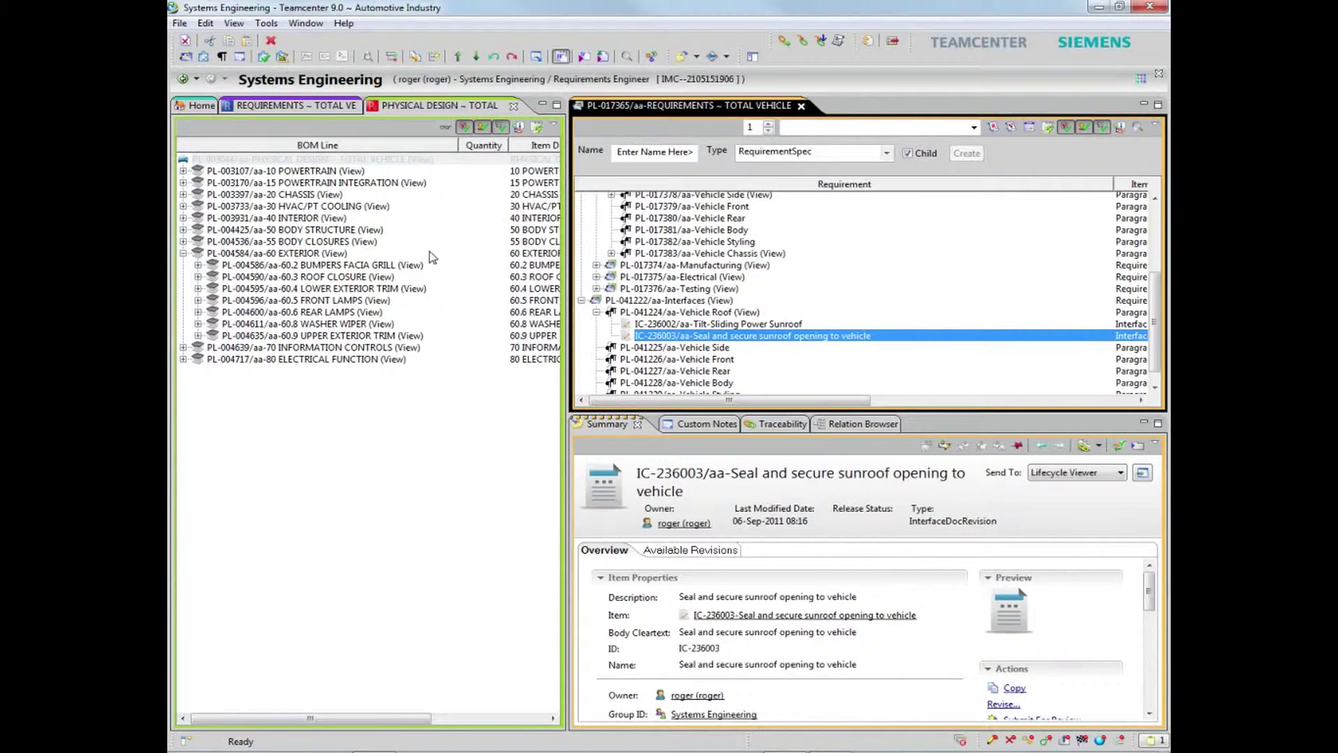
click(324, 276)
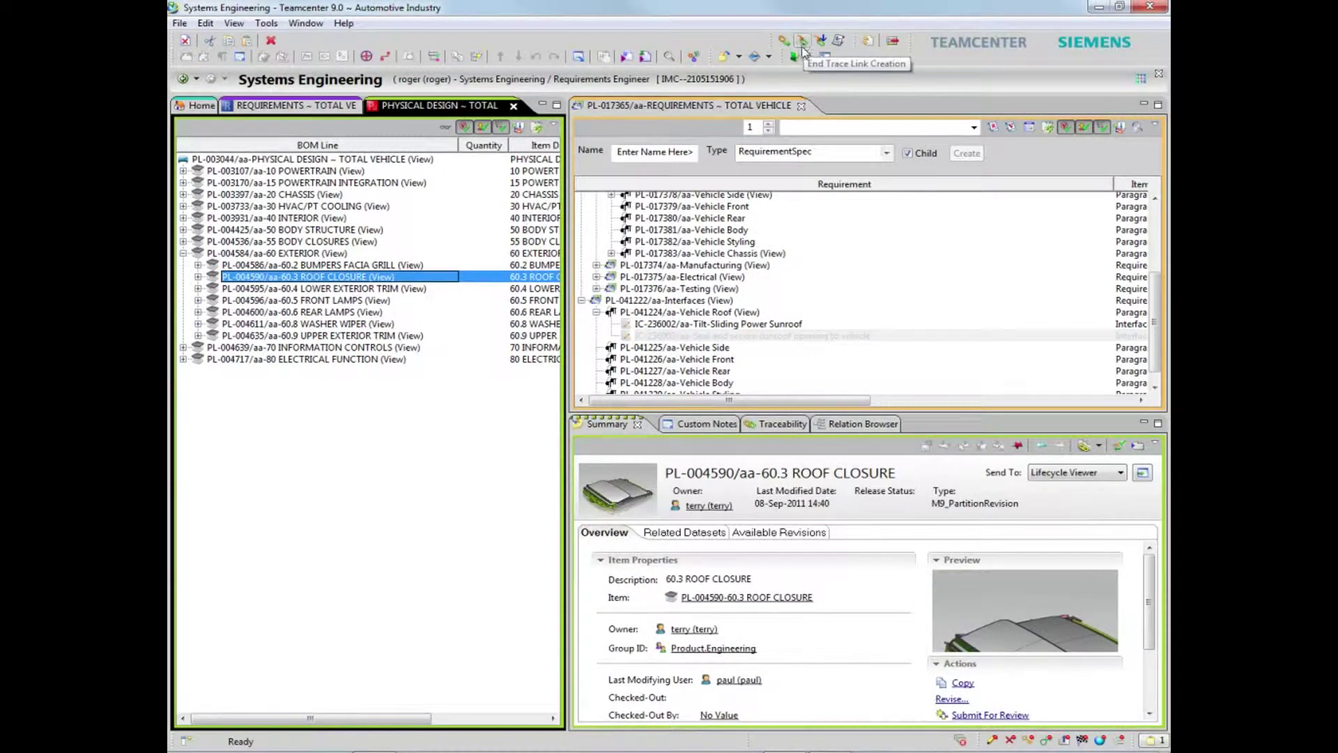
click(905, 336)
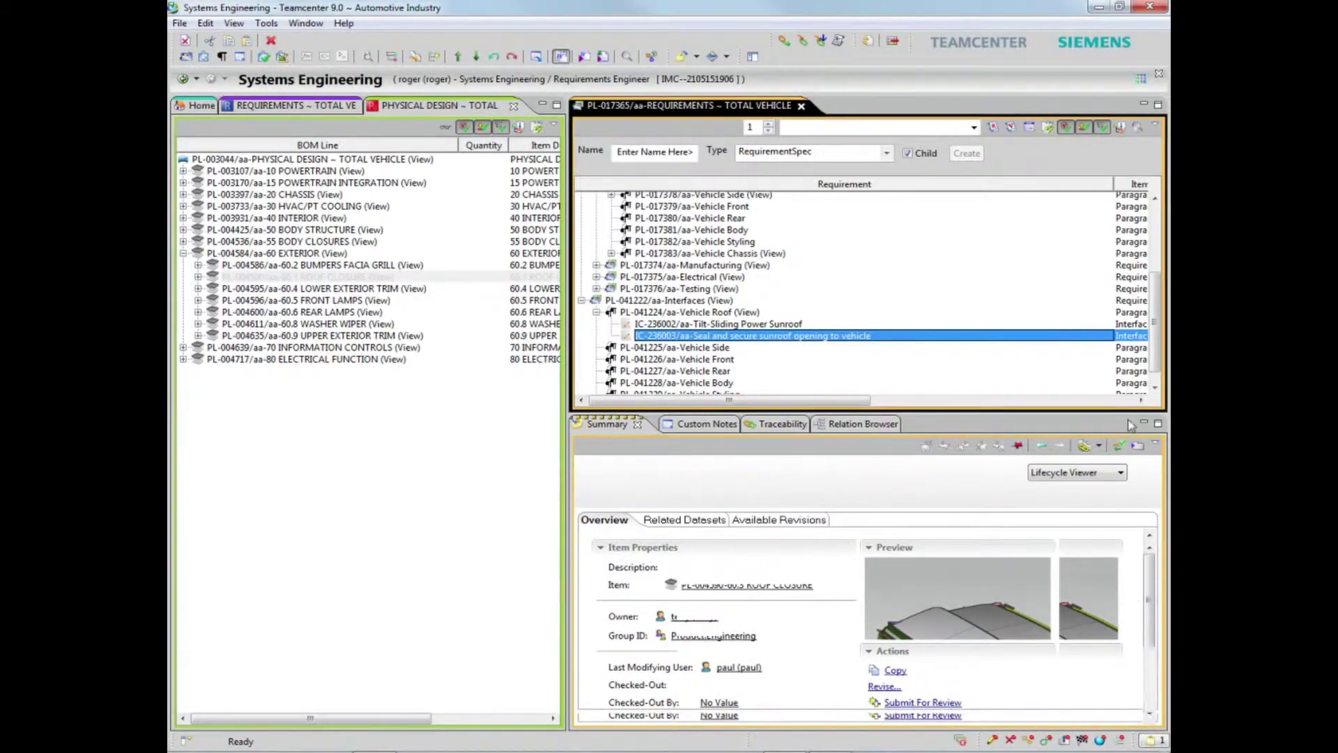
click(1157, 423)
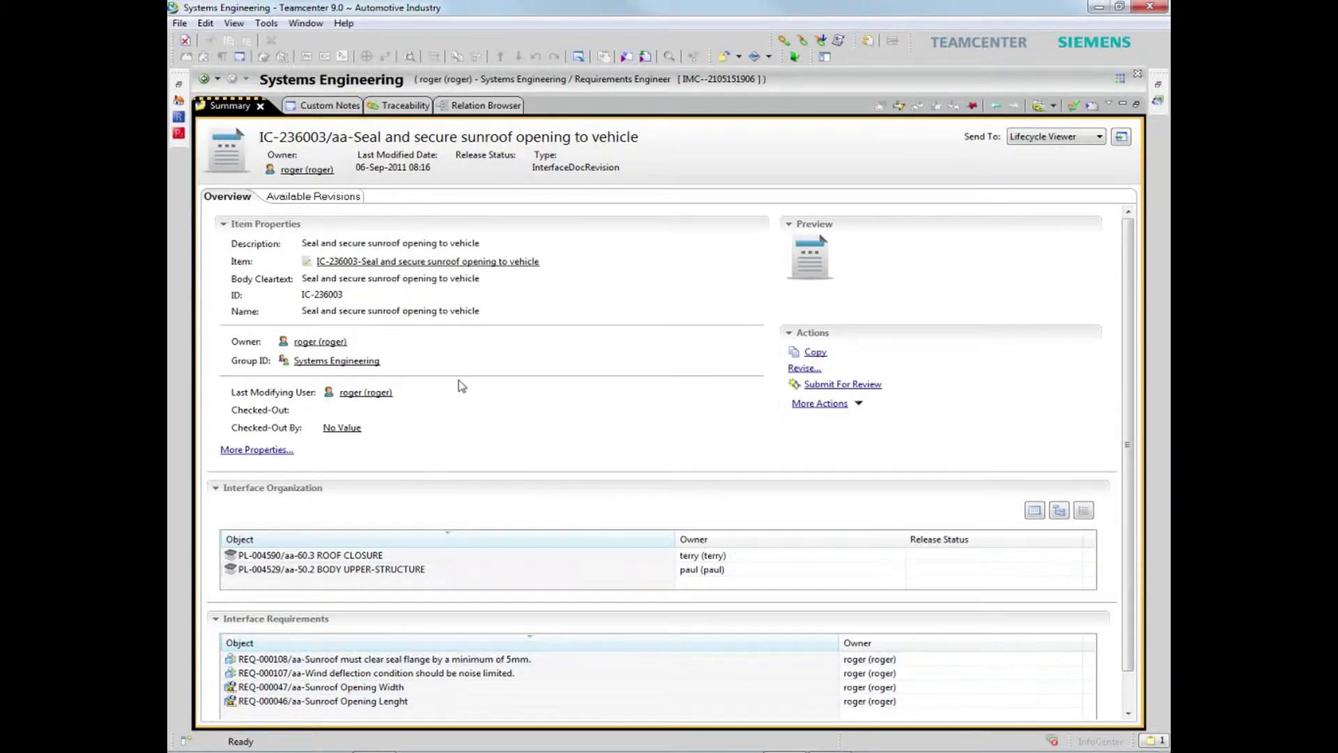
In the Relation Browser, show IC-236003's predecessors at all levels and its successors
click(476, 106)
right_click(373, 195)
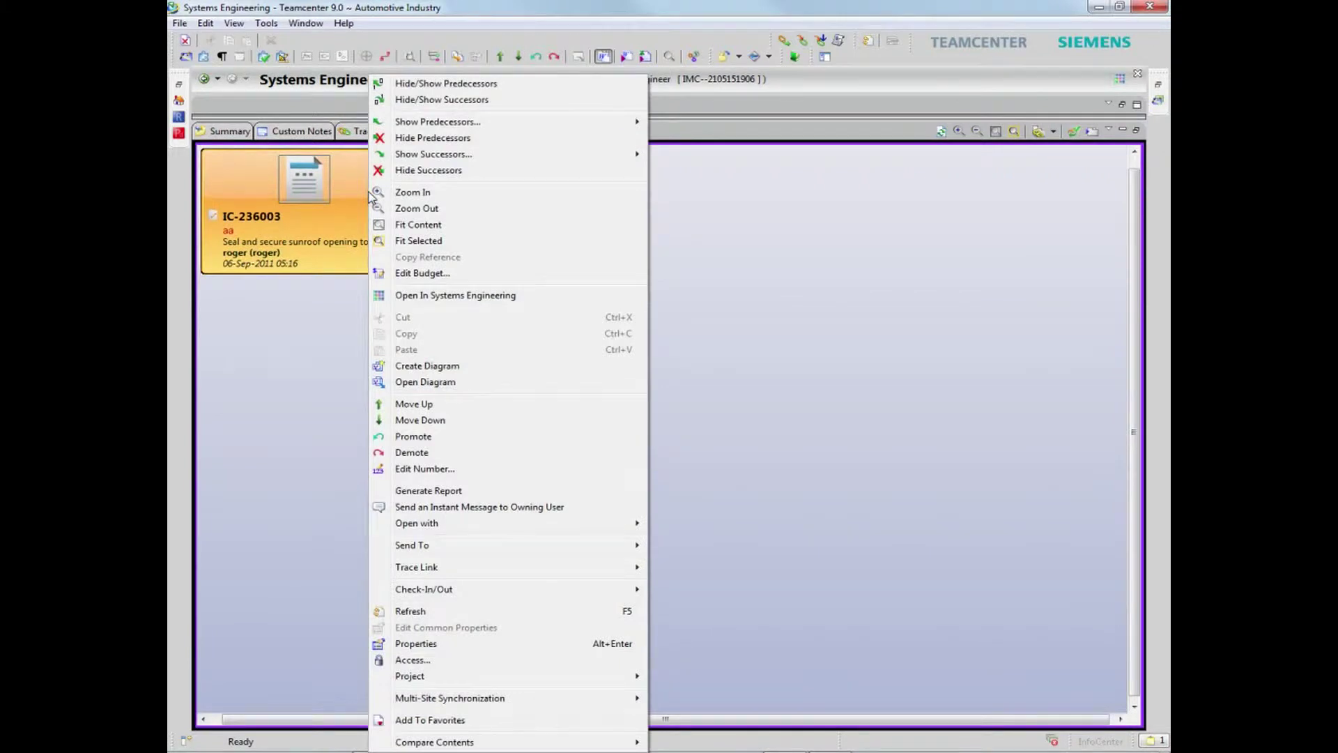
mouse_move(437, 122)
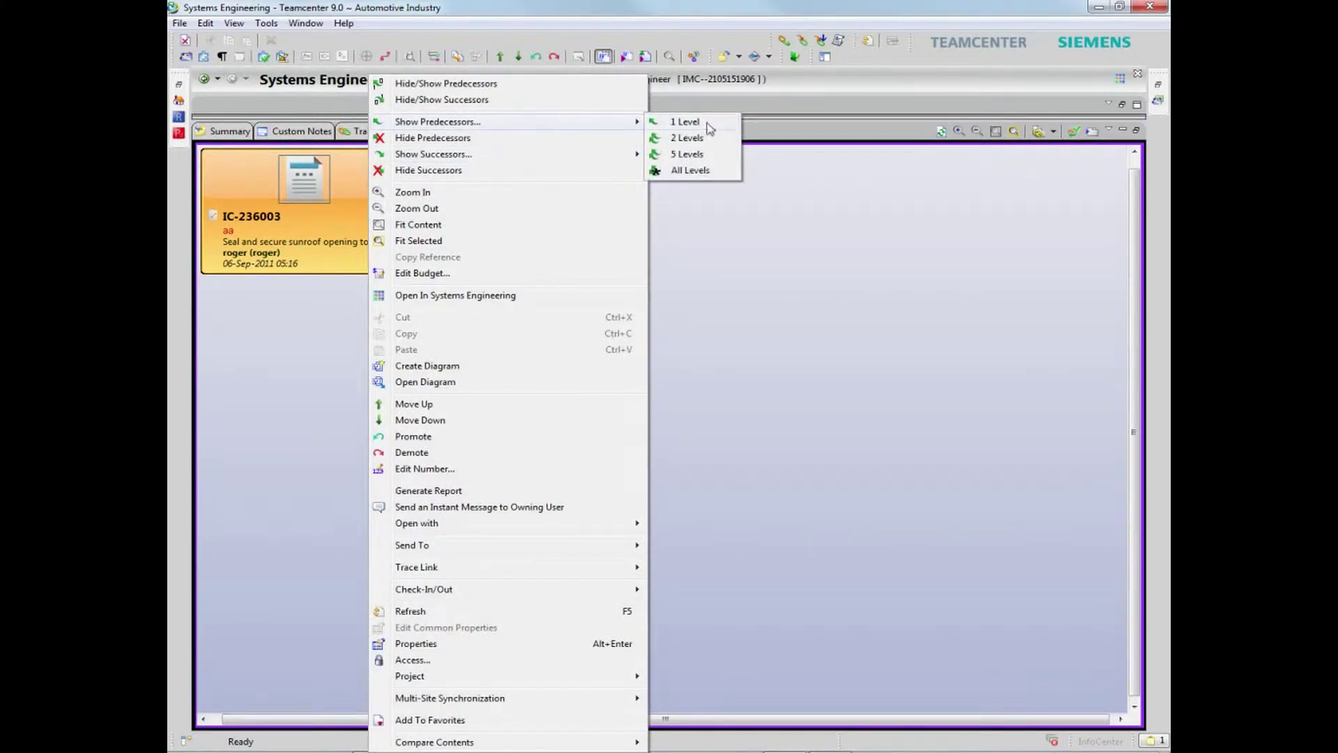
click(690, 170)
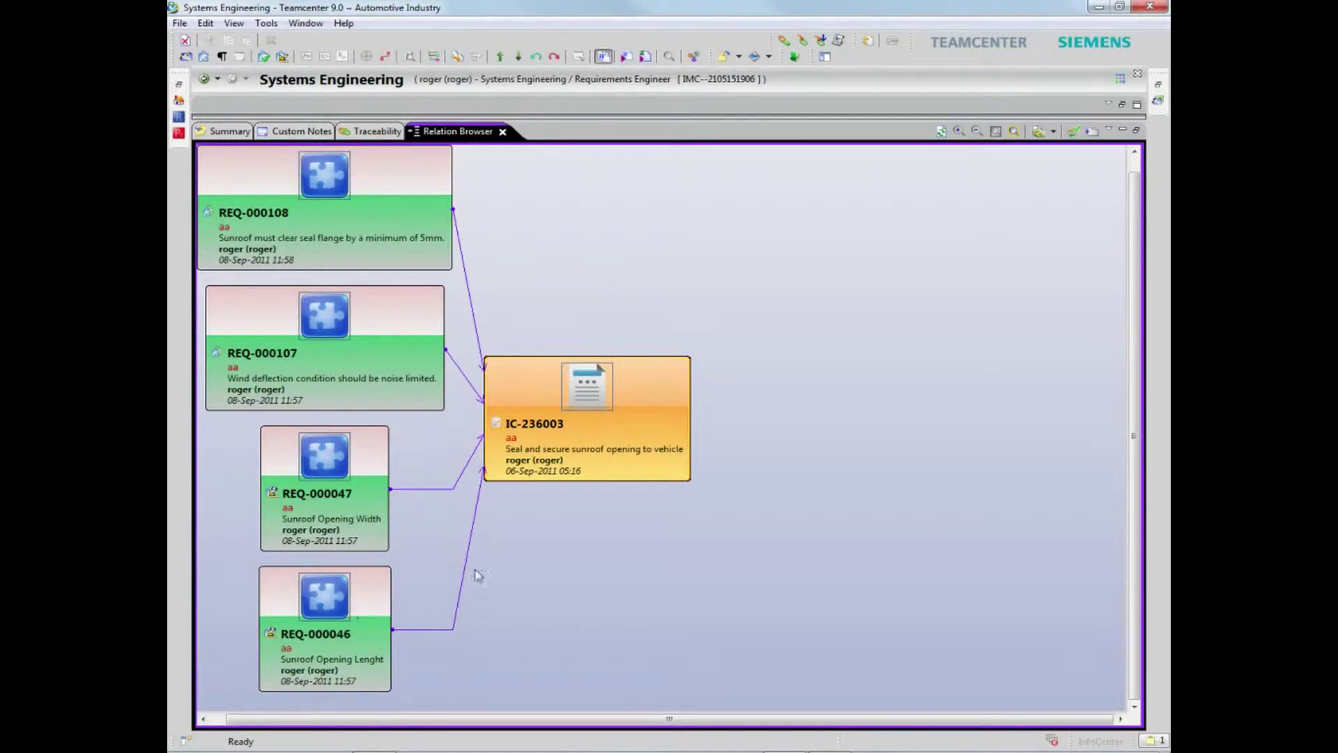
right_click(614, 435)
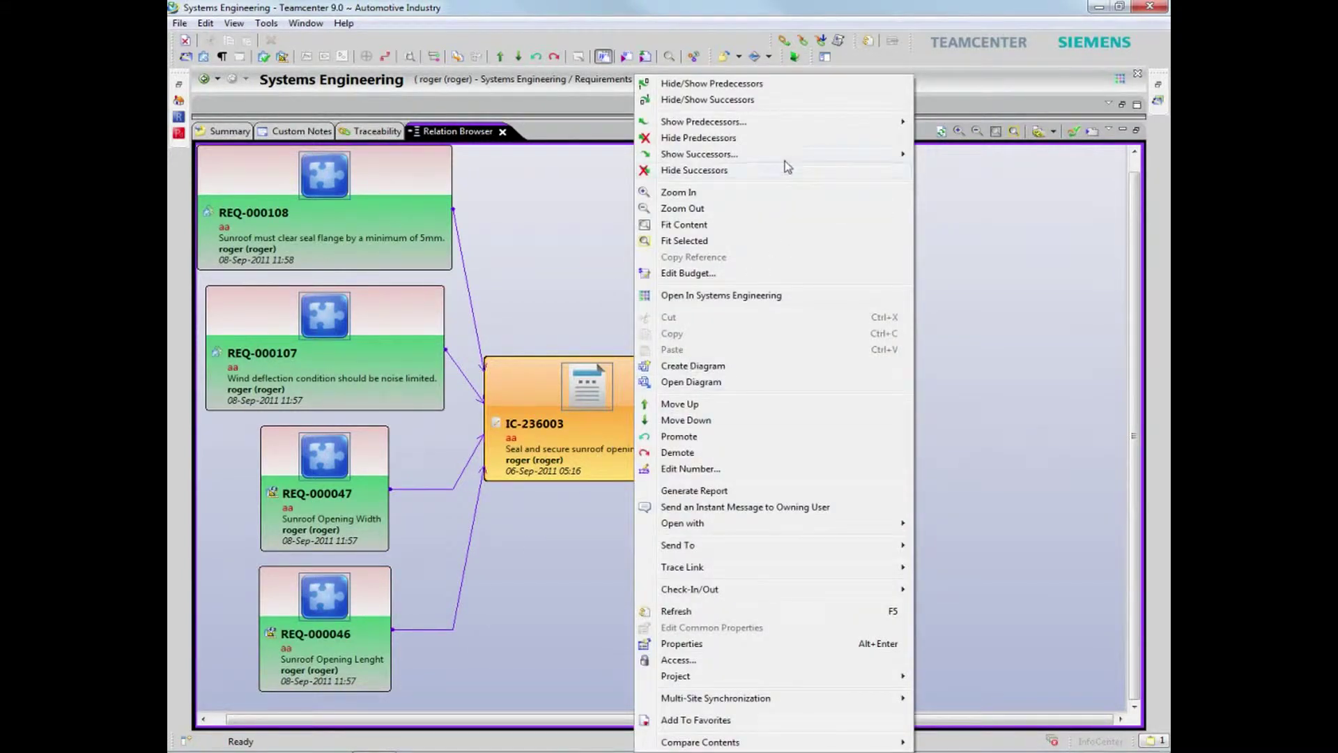
mouse_move(699, 154)
click(955, 201)
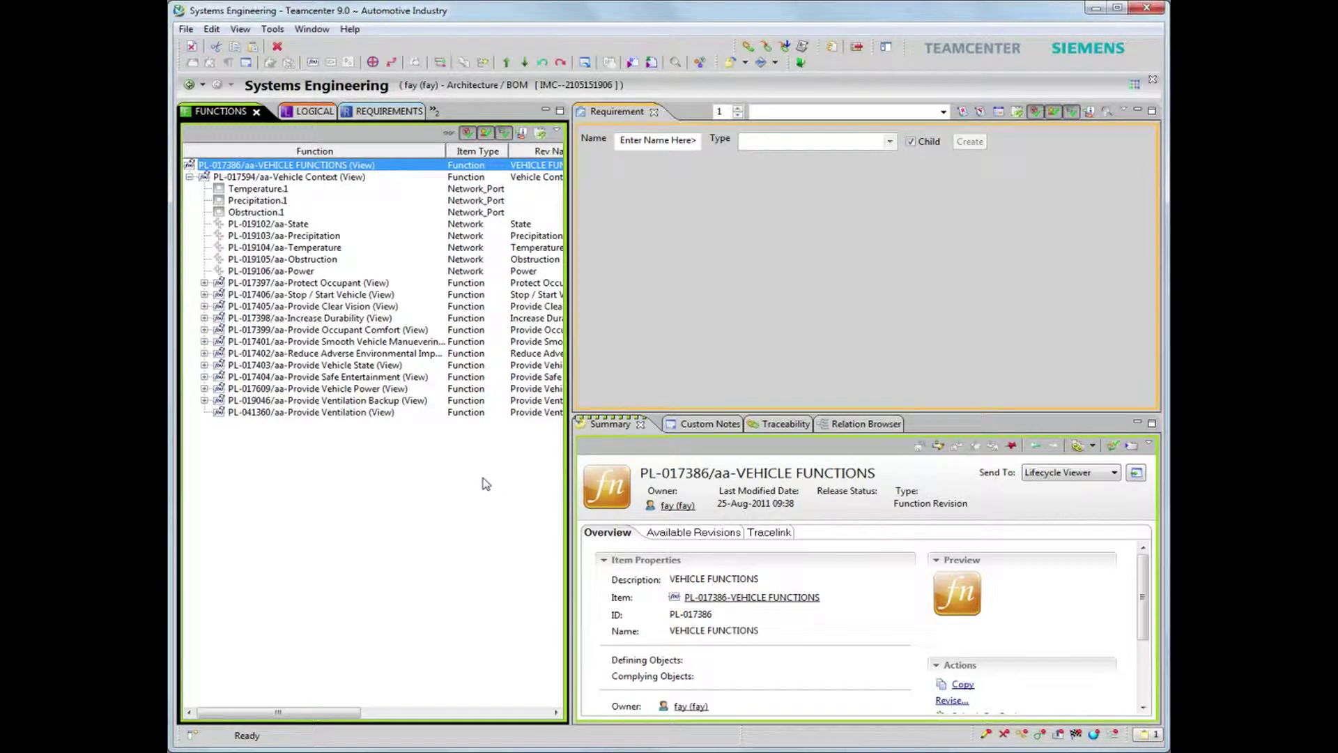
Create a diagram for Provide Ventilation, give its editor full height, and save it
click(360, 414)
right_click(360, 413)
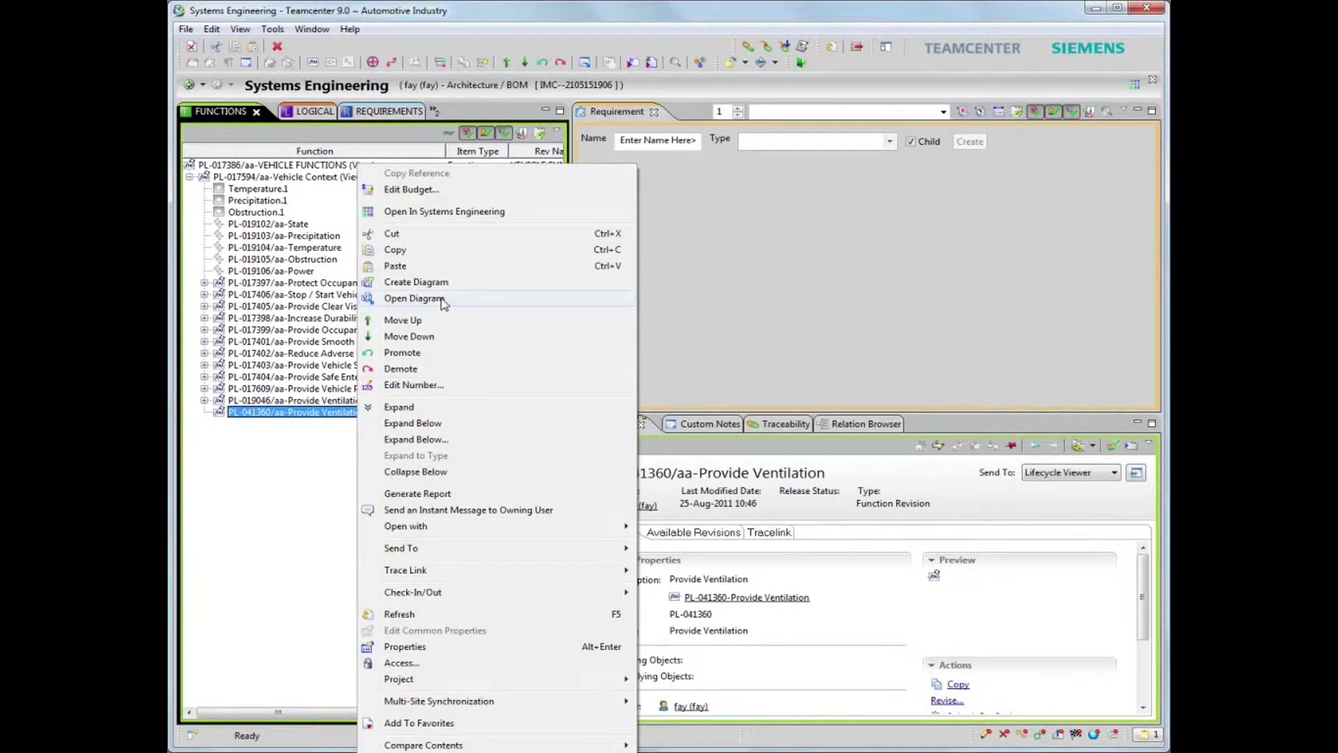
click(415, 297)
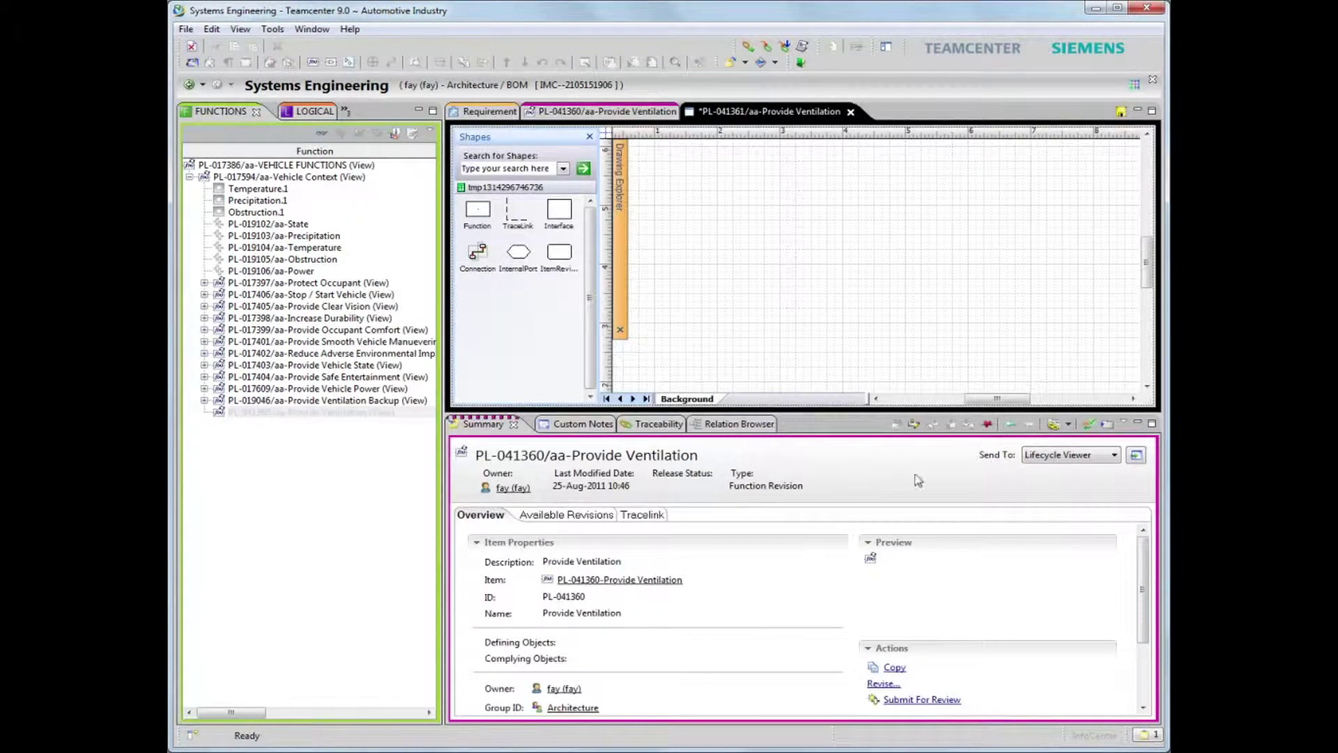
click(1138, 424)
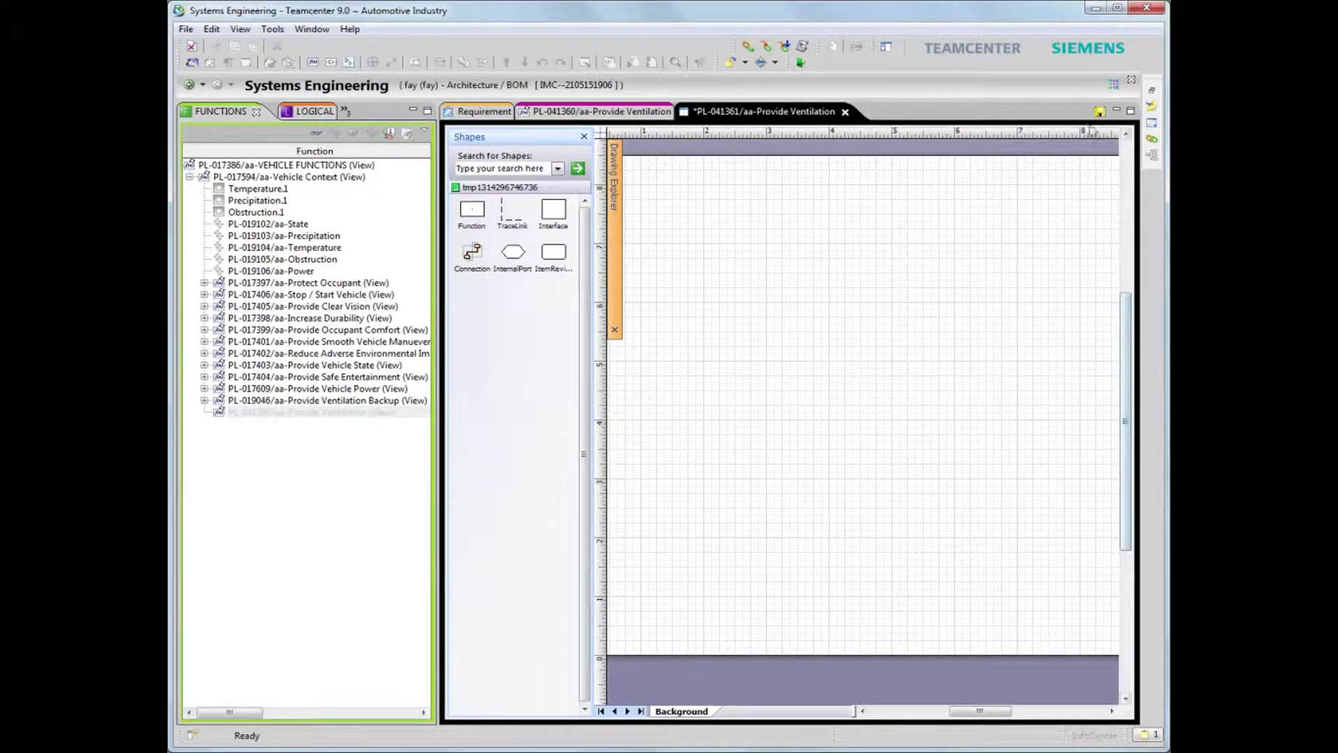
click(1098, 111)
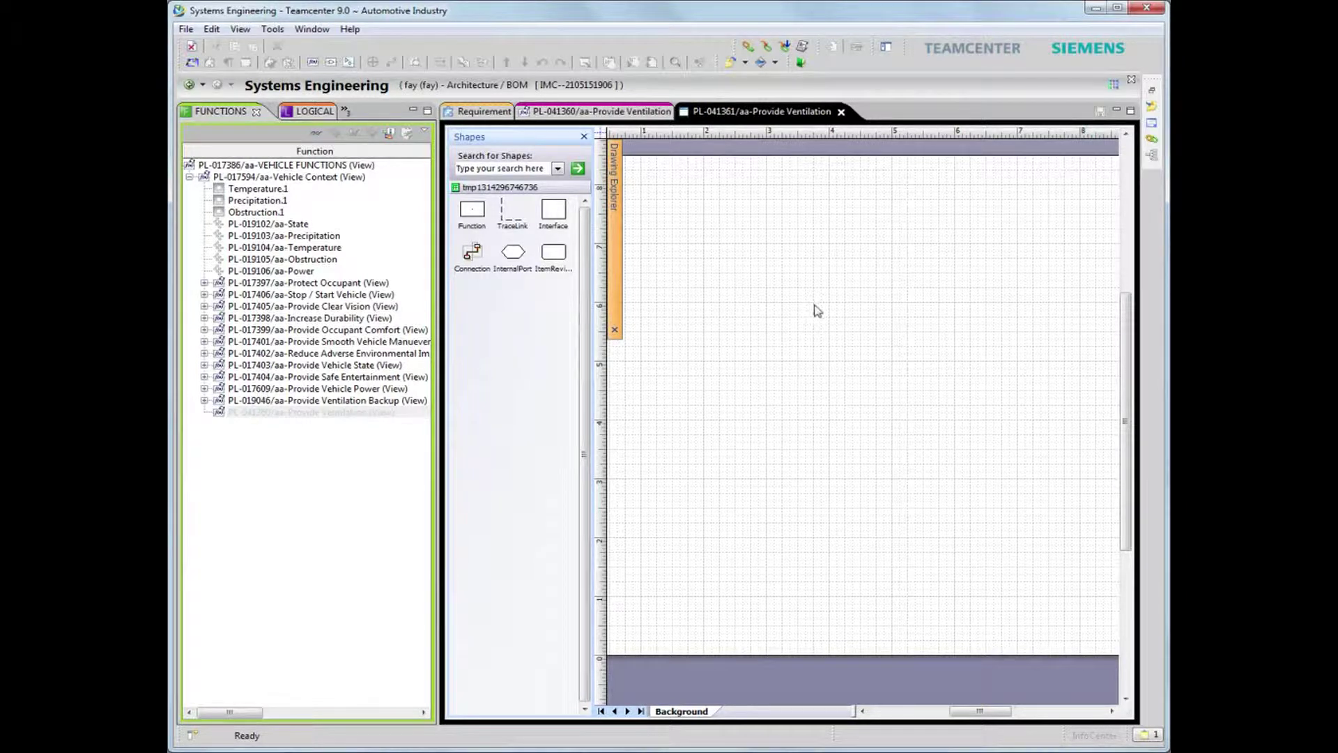
Place a function block on the Provide Ventilation diagram and rename it Control
click(471, 211)
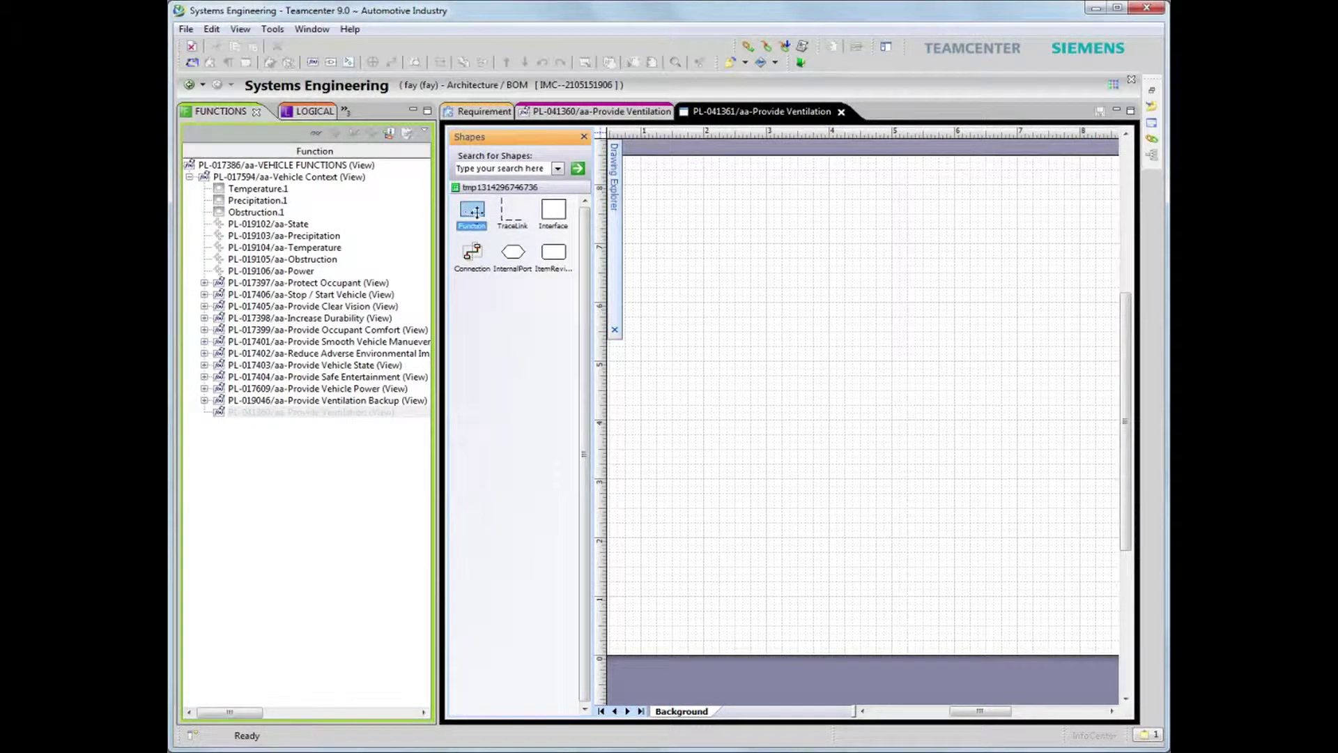
drag(473, 213, 912, 283)
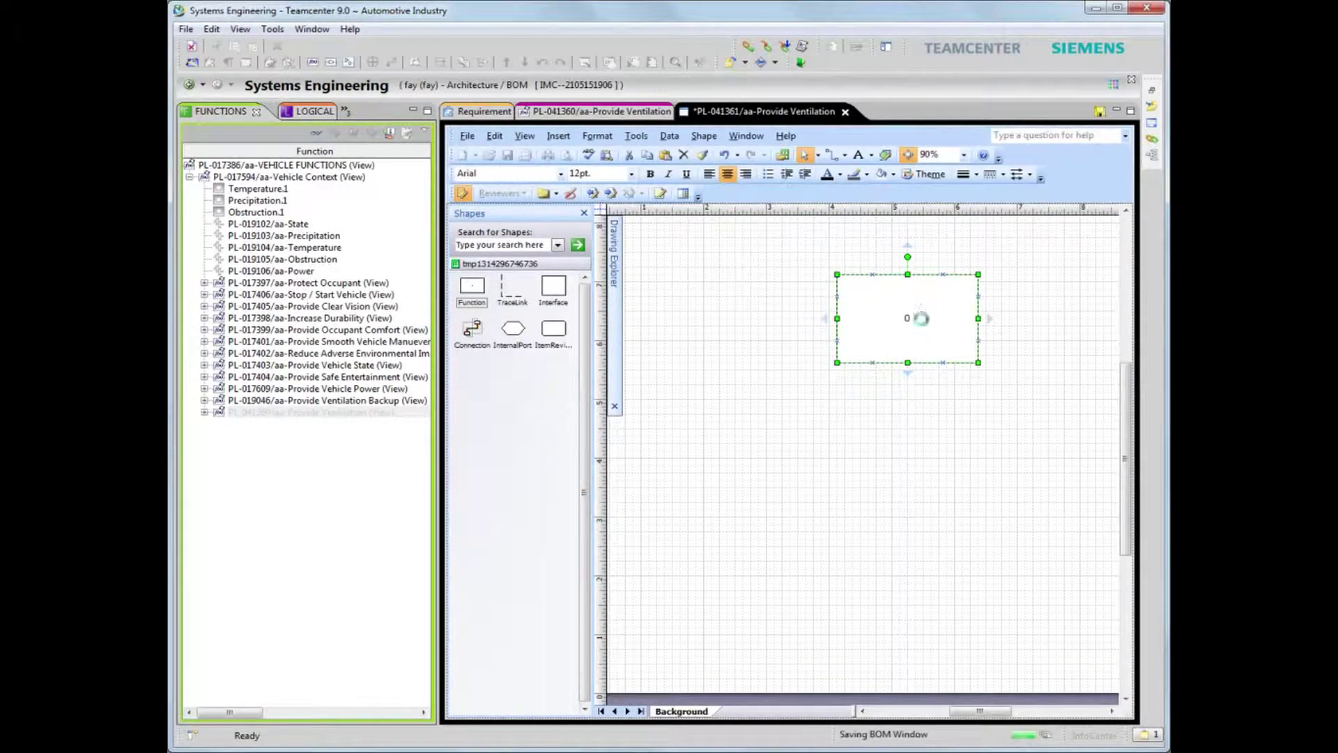
click(206, 415)
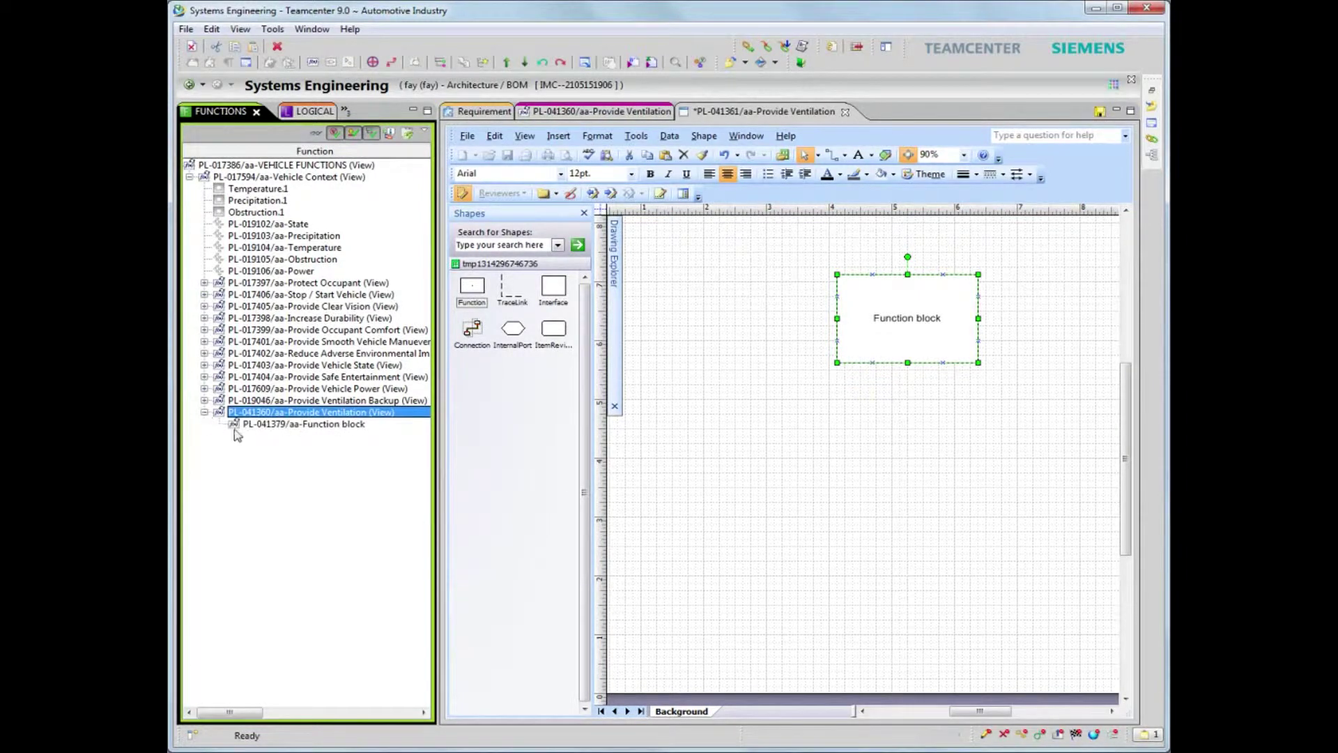
click(923, 327)
double_click(923, 327)
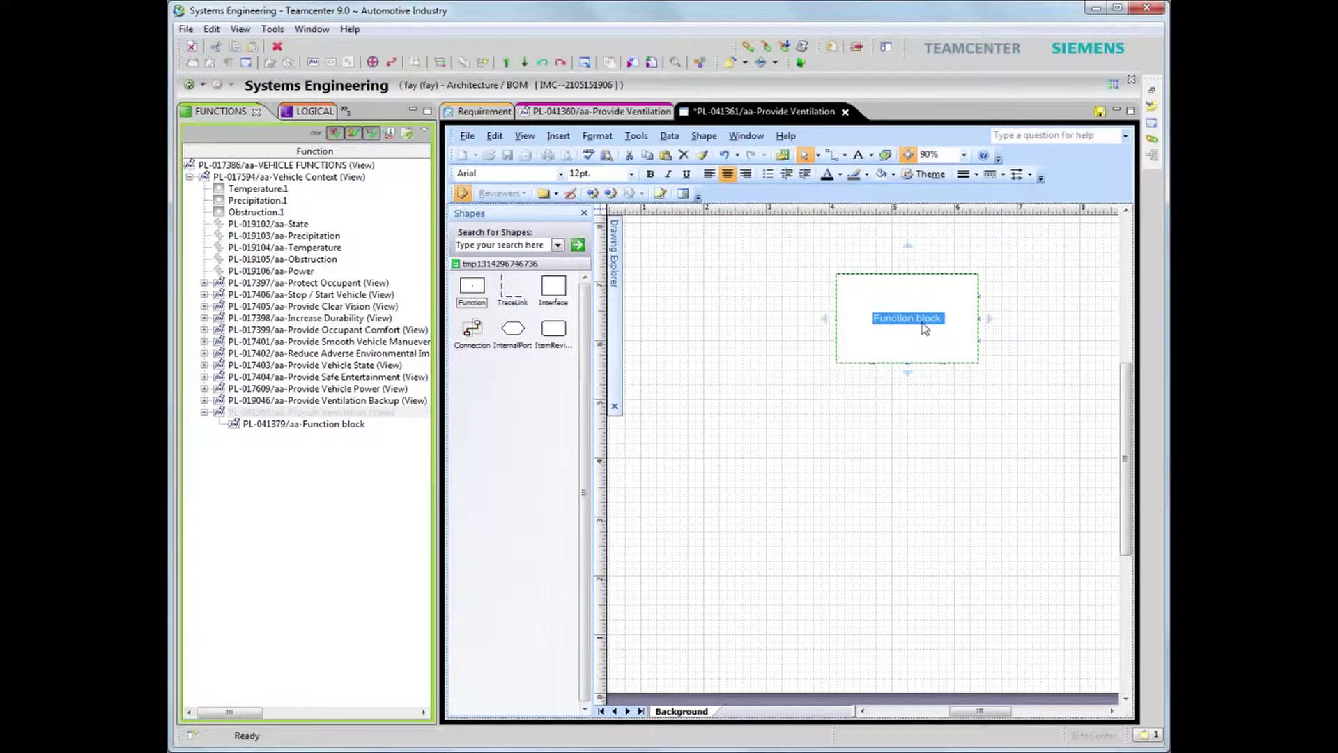
text(C)
text(ontrol)
click(936, 386)
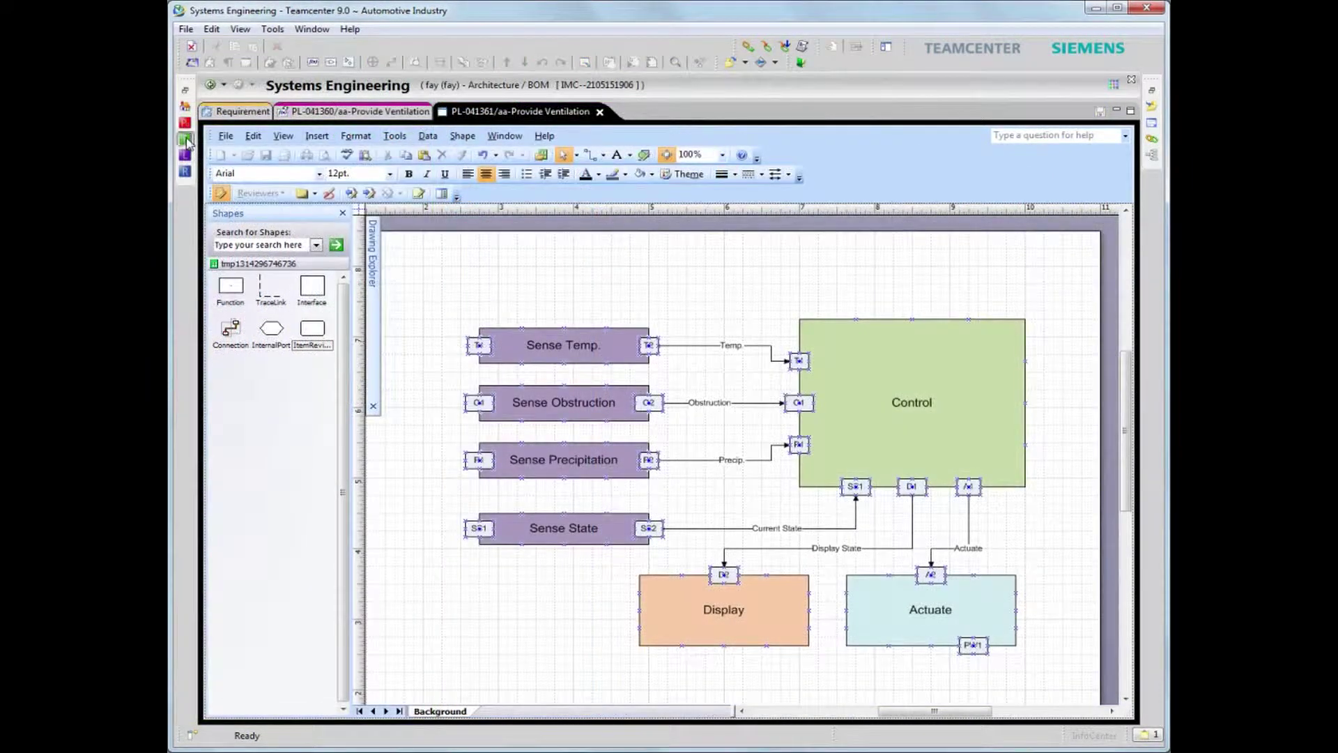
Show the FUNCTIONS panel and run a context-menu command on the PL-041498/aa-Actuate flow
click(186, 138)
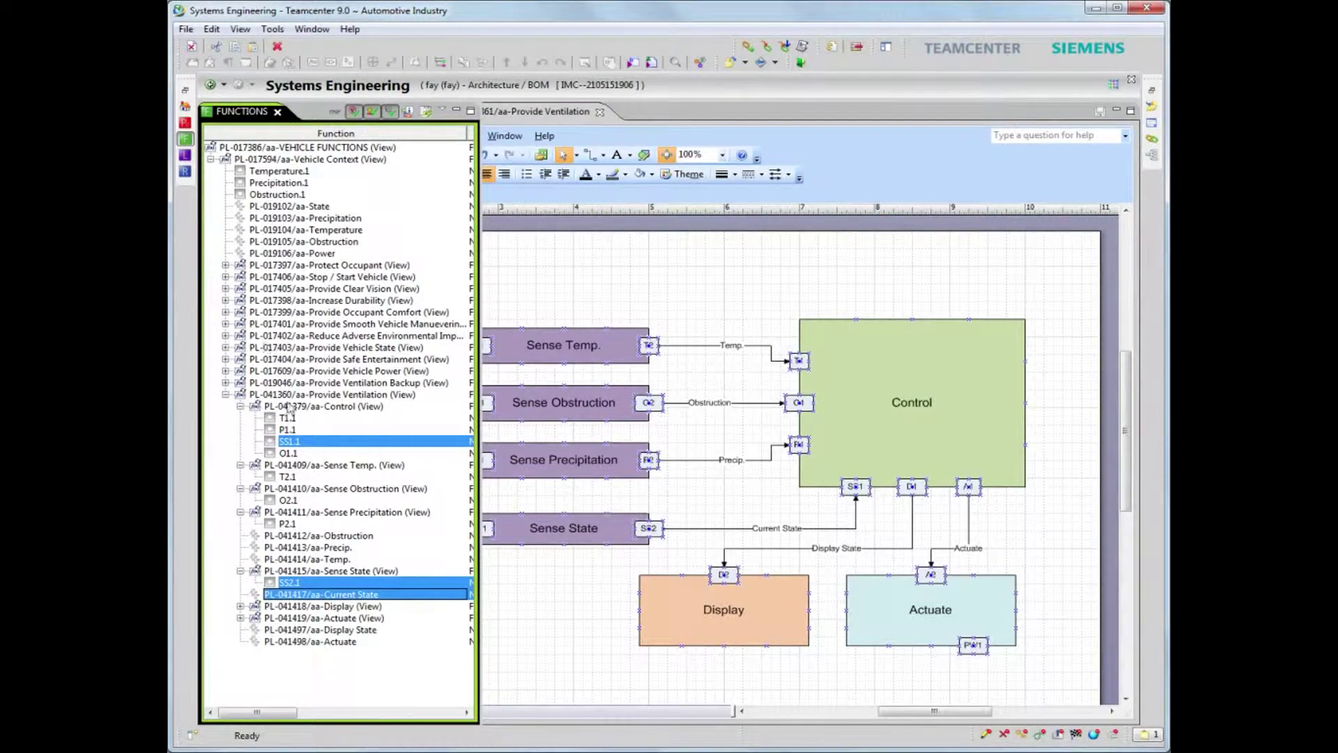
click(318, 642)
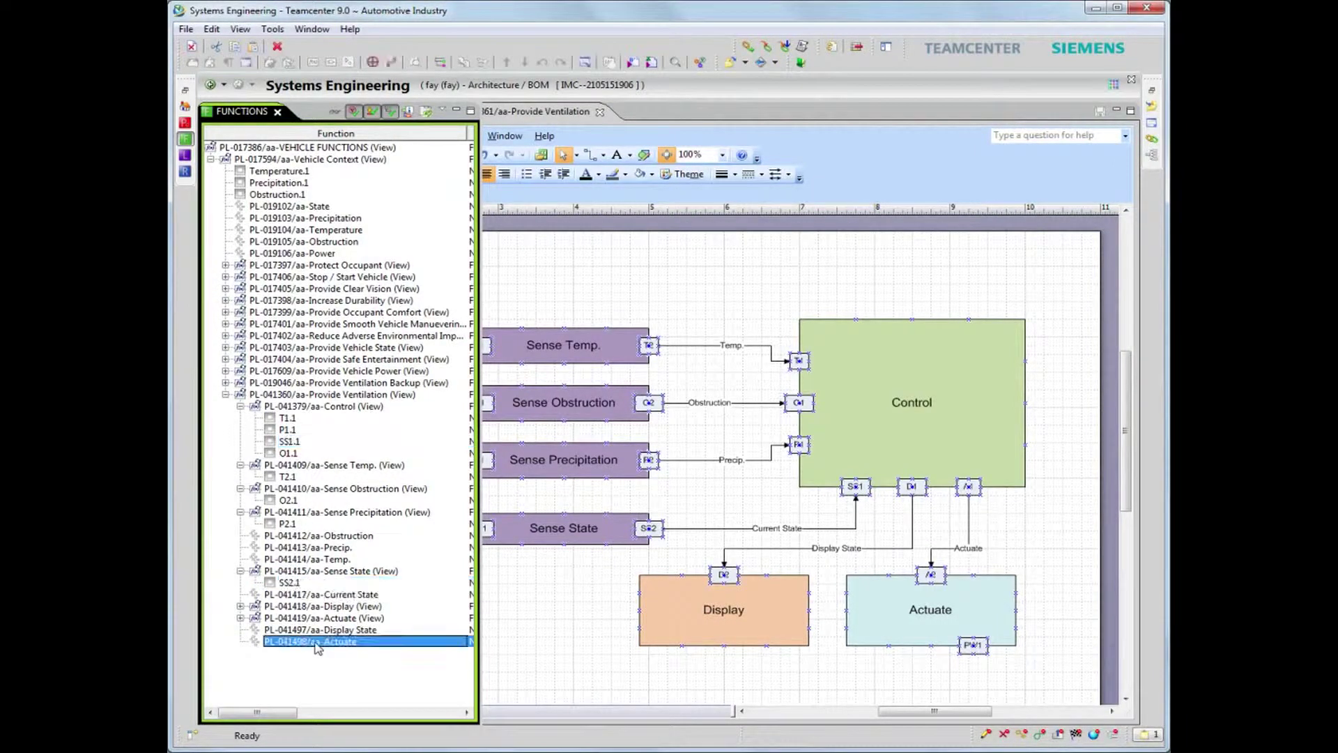
right_click(318, 642)
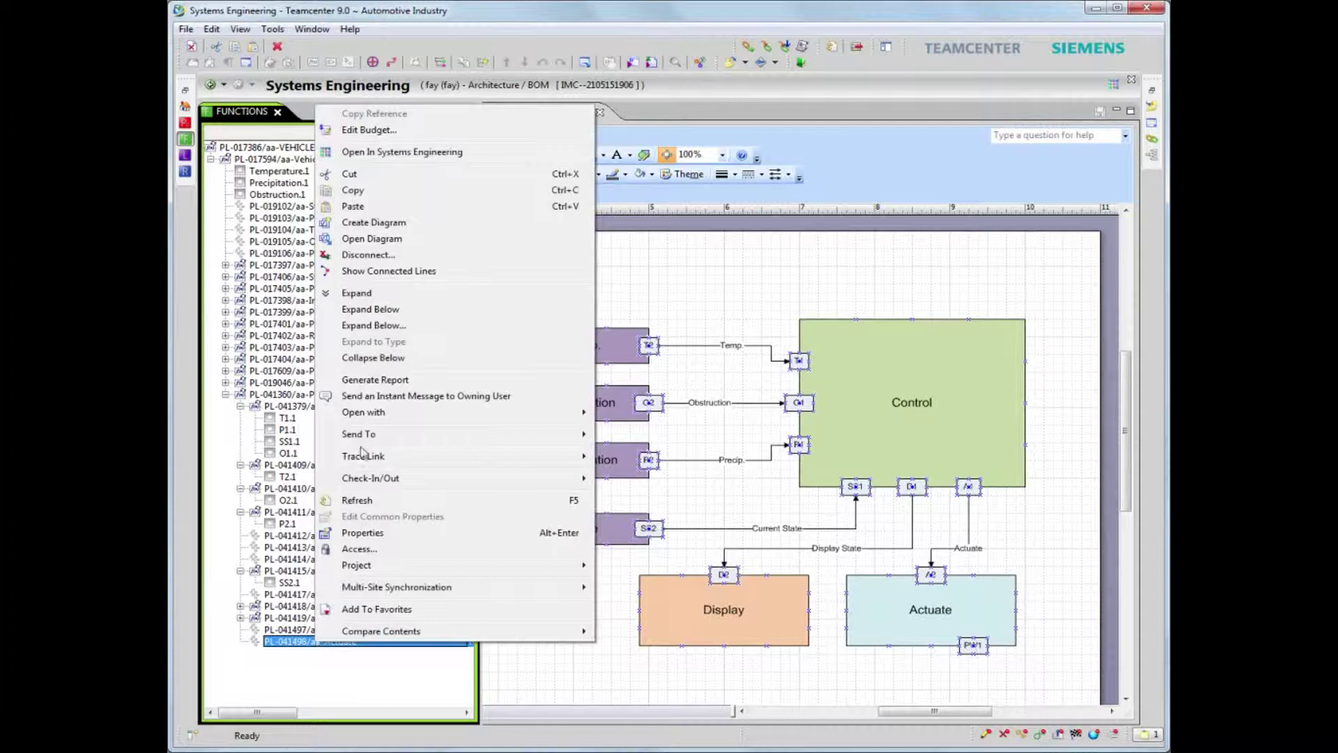
click(388, 271)
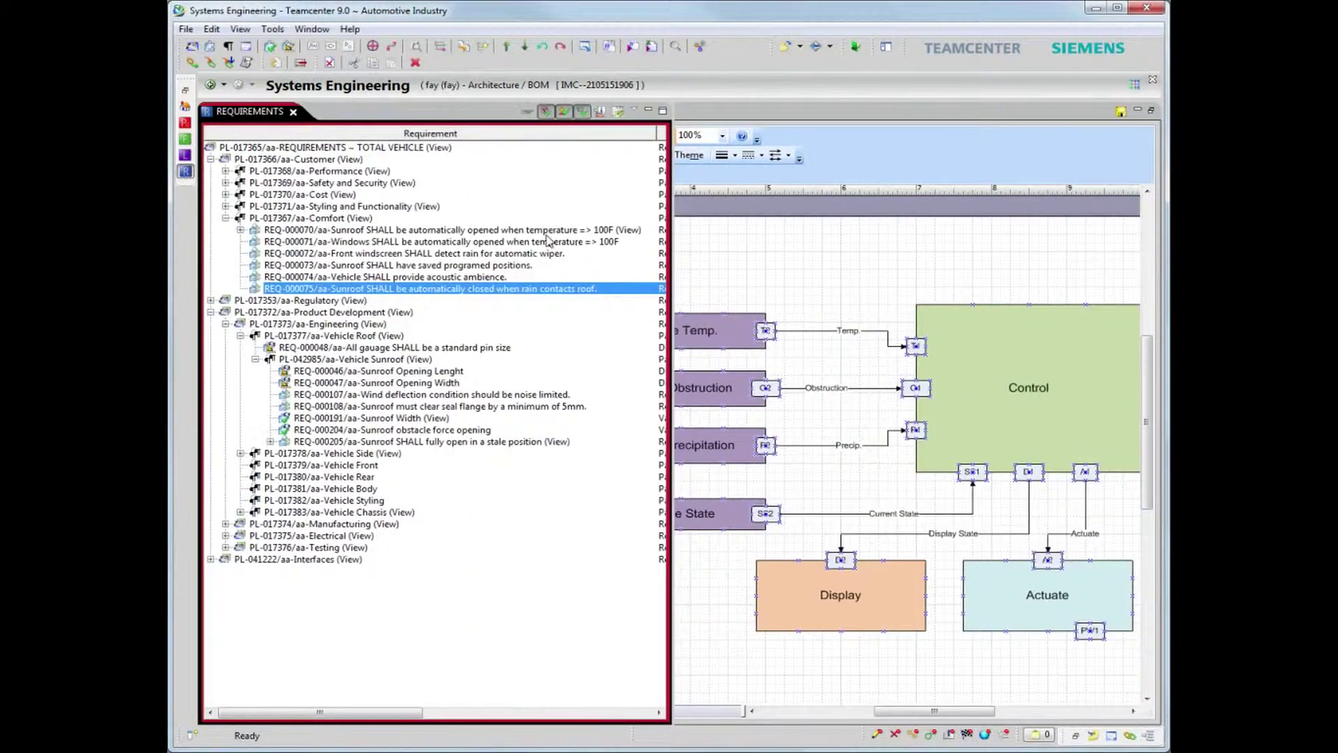
Link requirements REQ-000070 and REQ-000071 to the Sense Temp. block
click(549, 233)
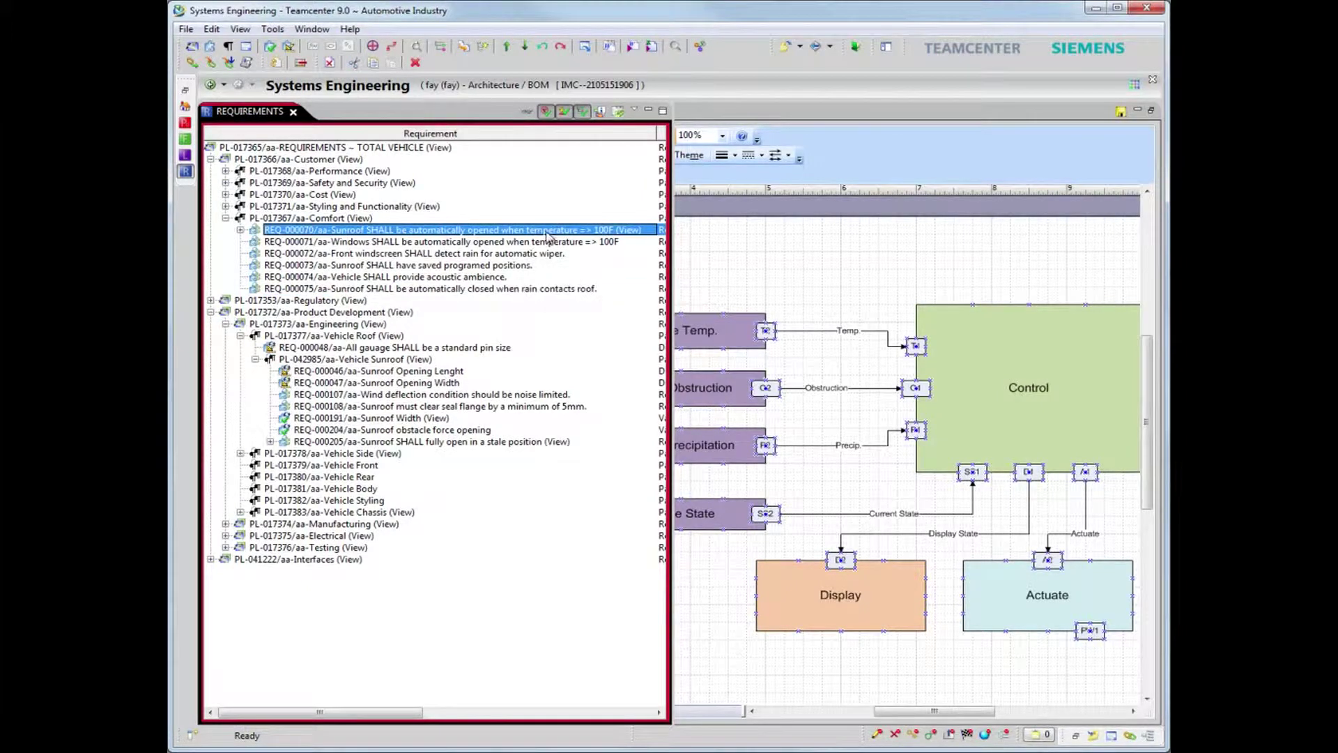
shift+click(553, 243)
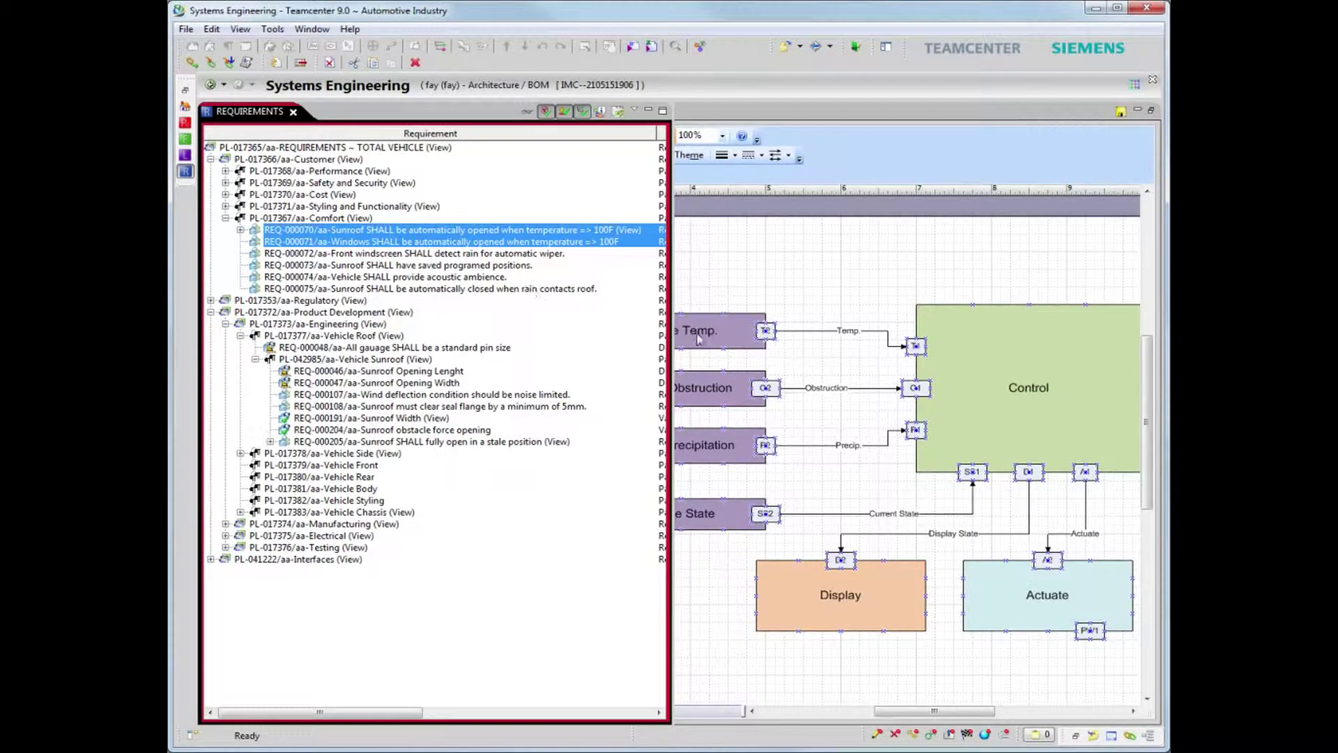
click(737, 335)
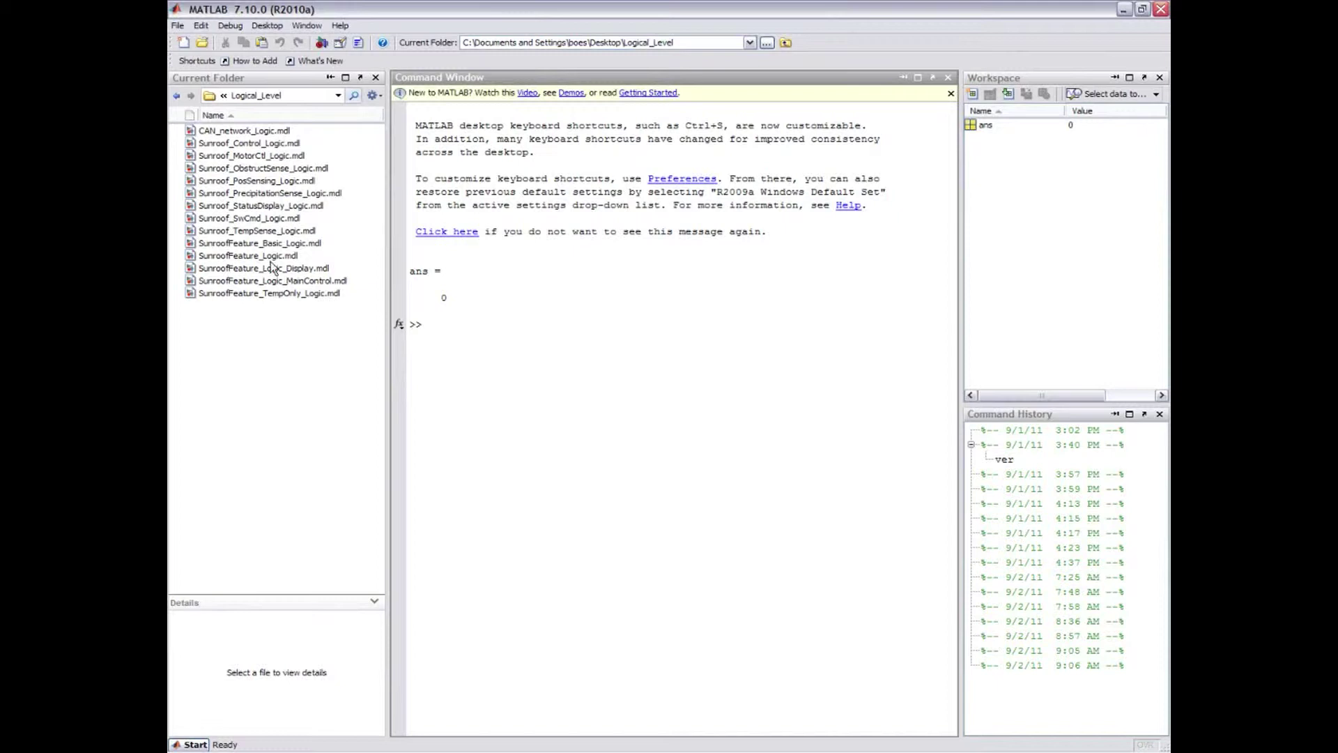
Open SunroofFeature_Logic.mdl and drill through MainControl and Sunroof_Control_Logic to the SunRoof Control Function chart
click(269, 257)
double_click(268, 256)
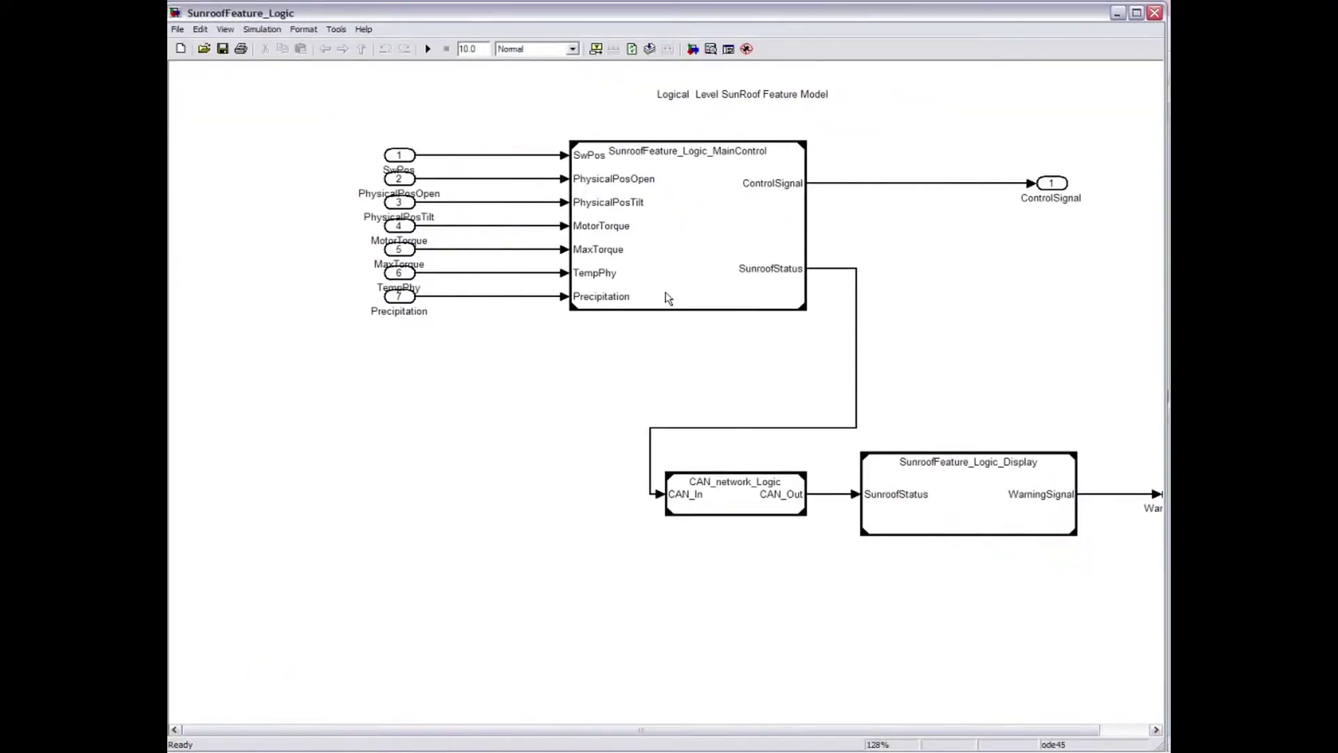
double_click(665, 299)
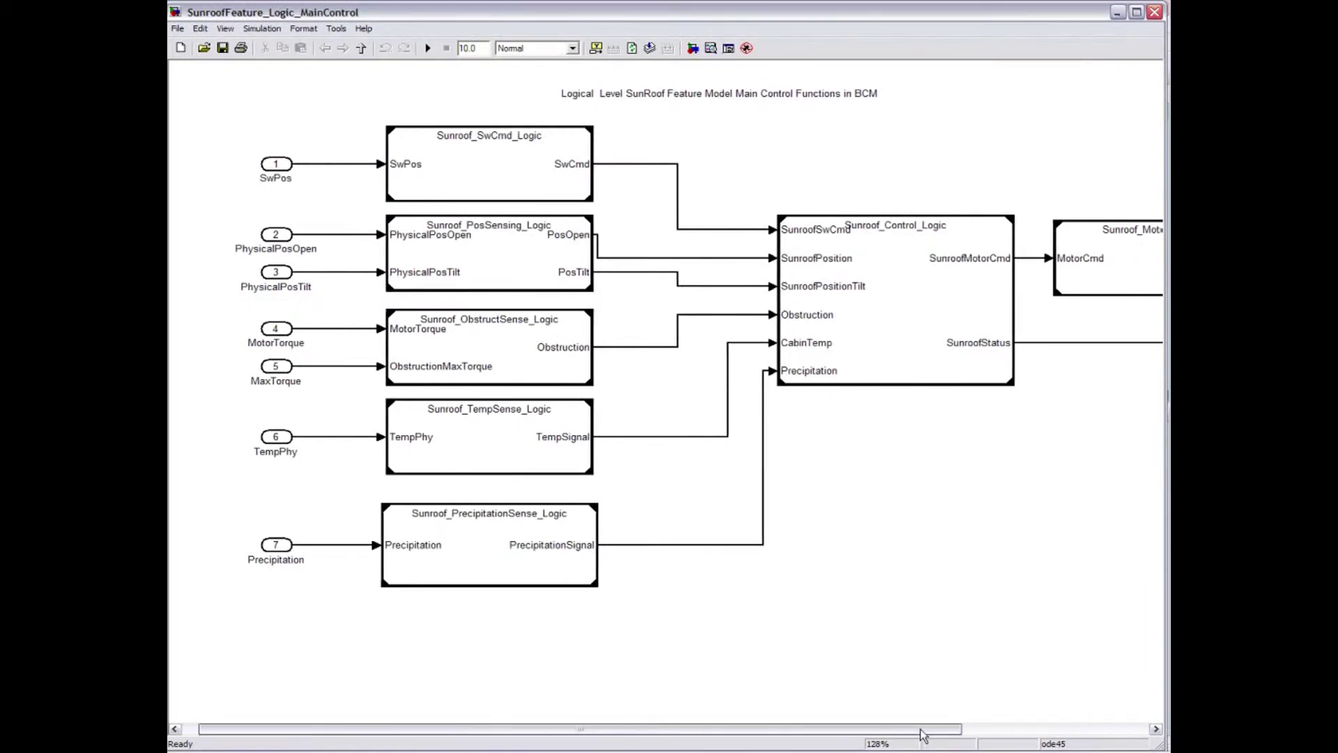
drag(924, 732, 967, 732)
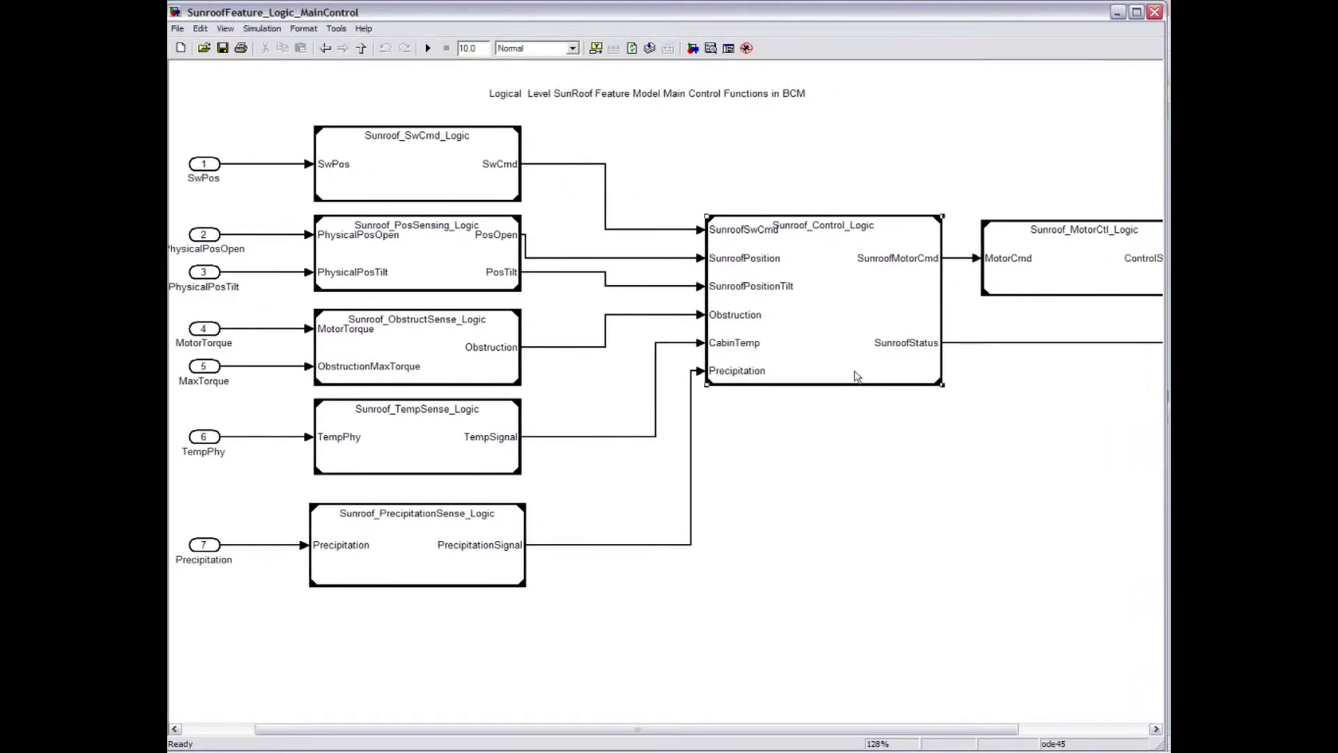
double_click(855, 374)
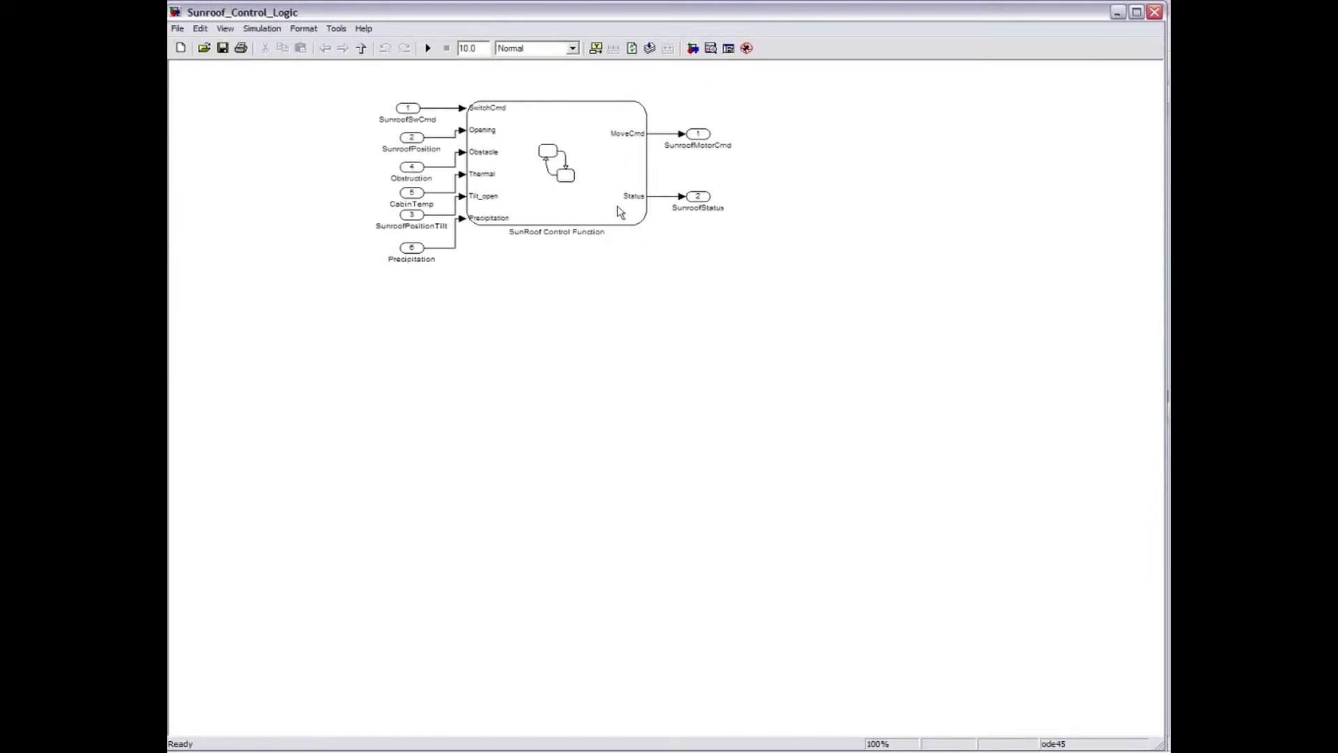
double_click(609, 201)
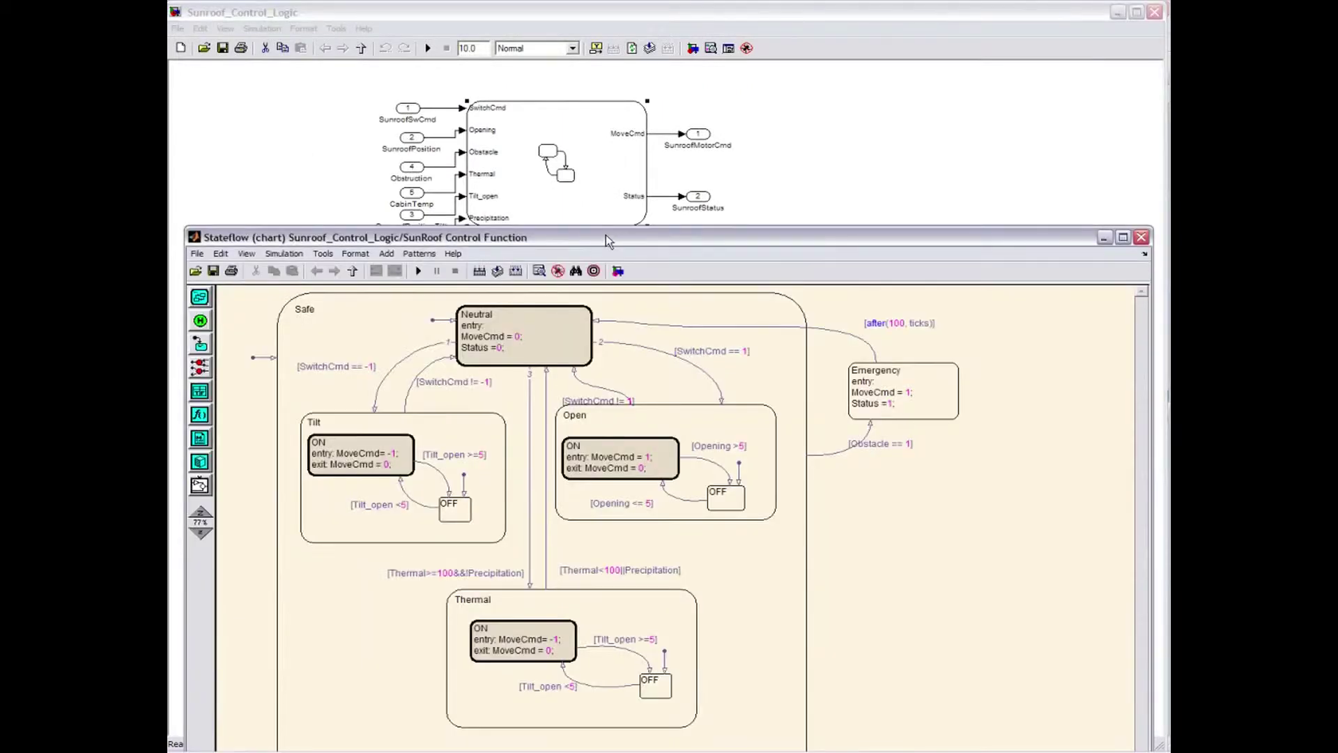
drag(608, 241, 608, 19)
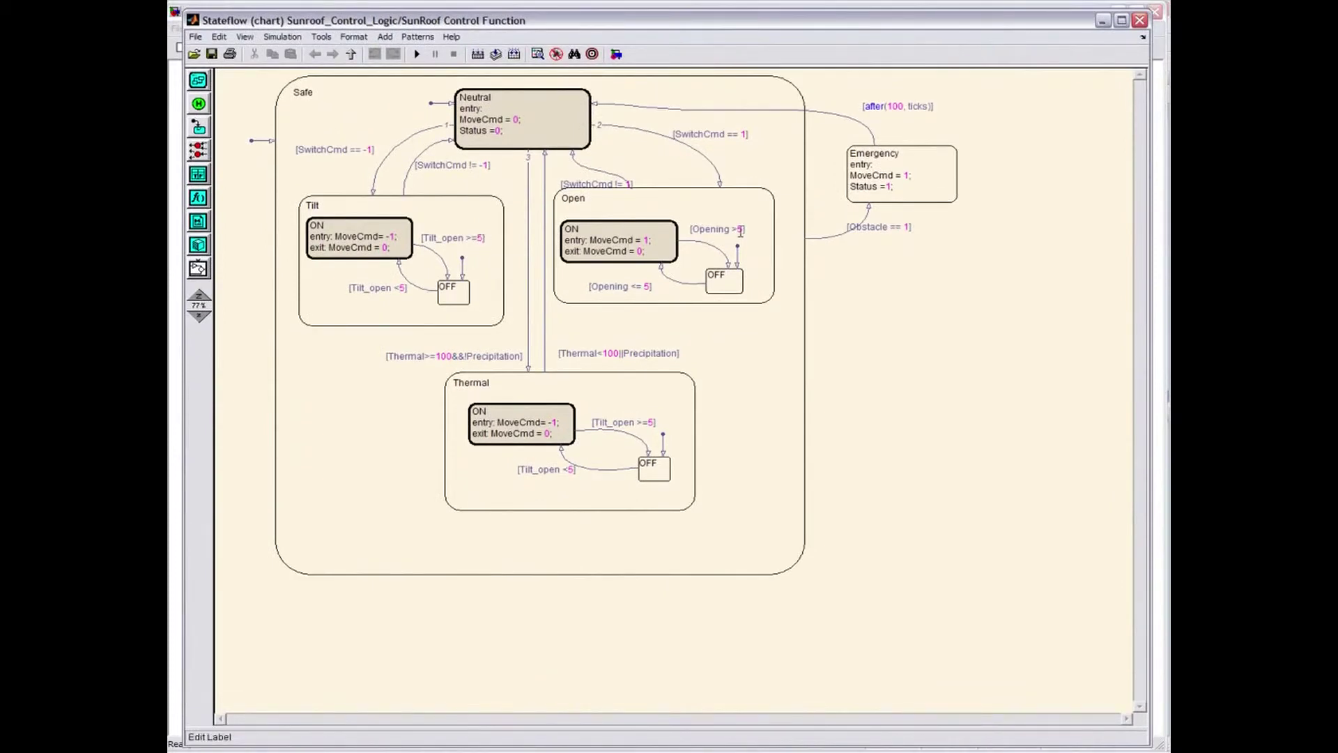
Close the Stateflow chart, start Teamcenter Save Model for SunroofFeature_Logic, and log in
click(1140, 19)
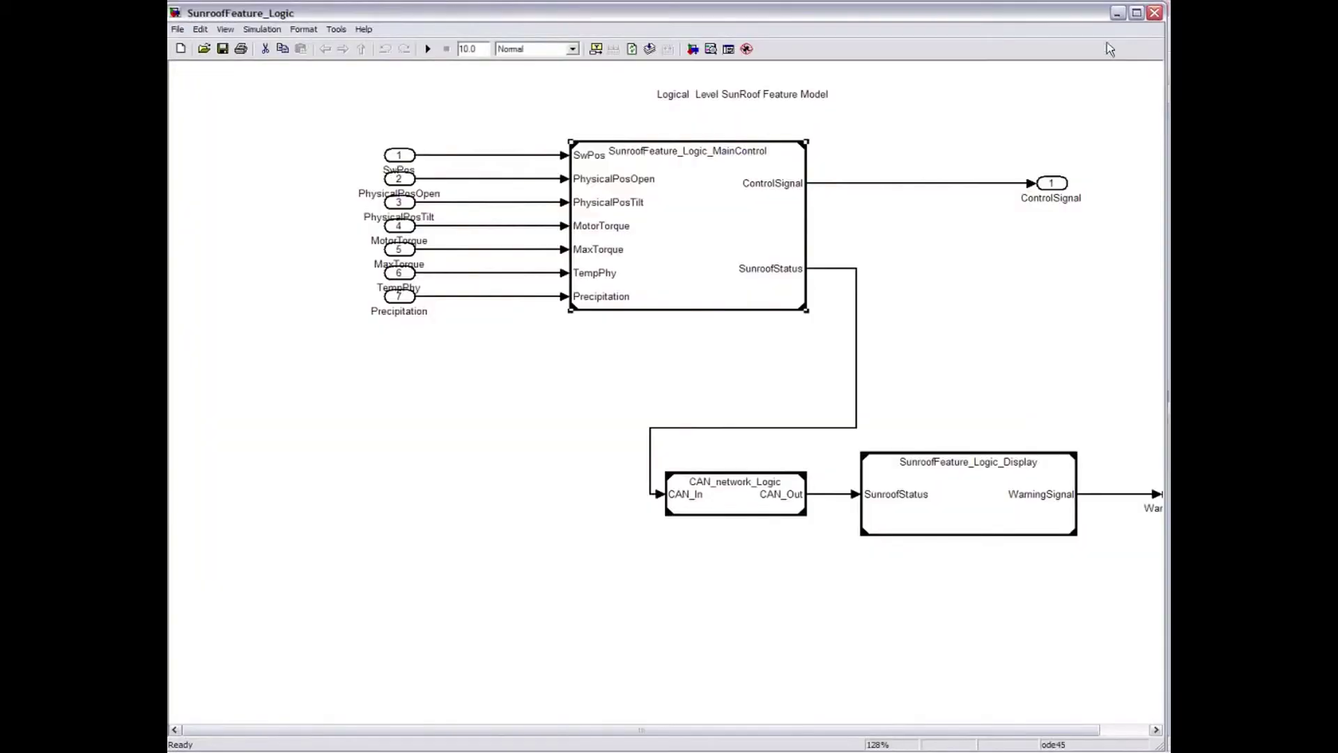
click(336, 28)
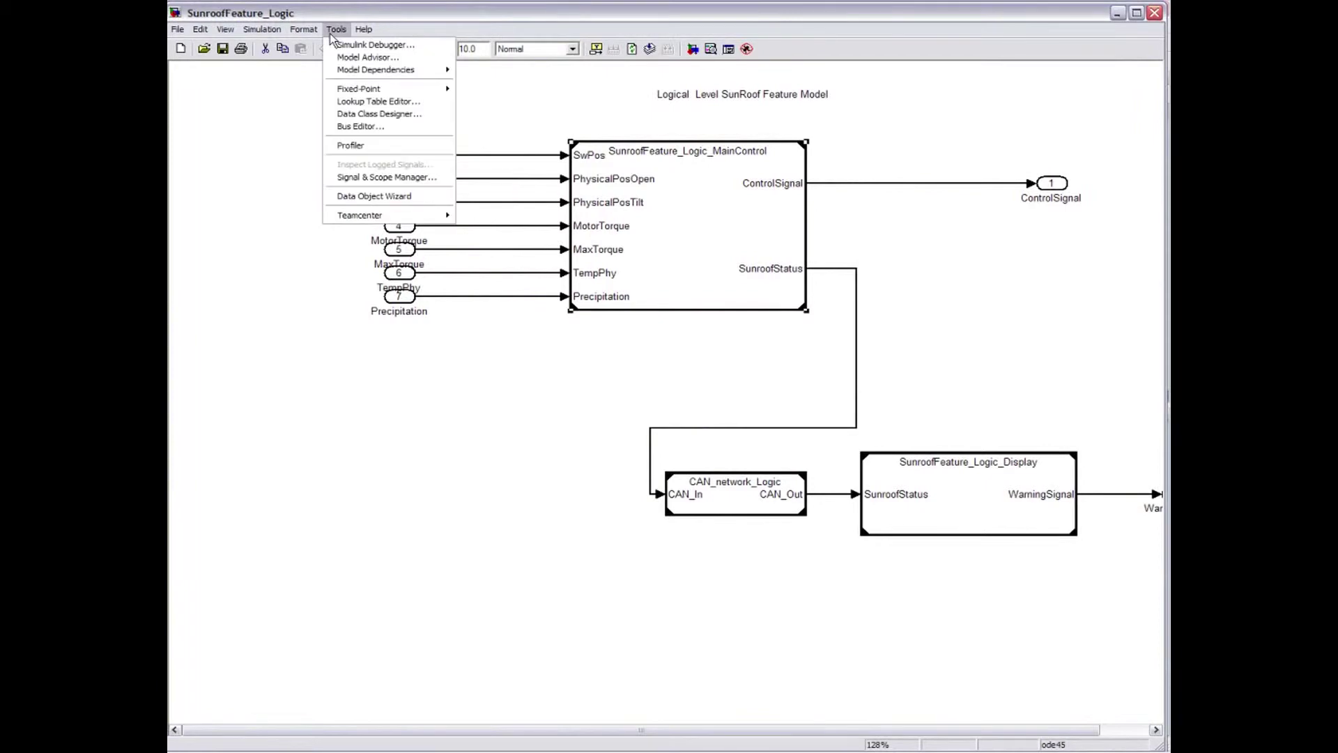
mouse_move(360, 214)
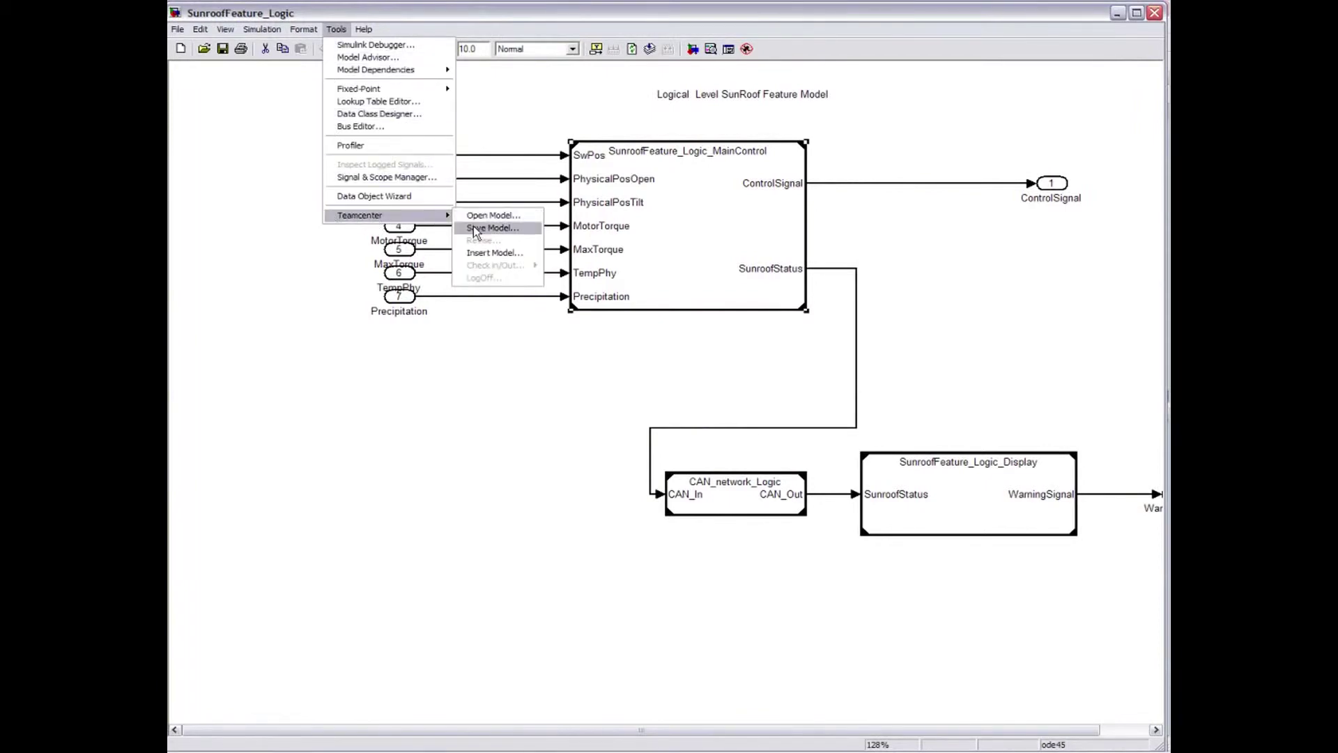
click(475, 230)
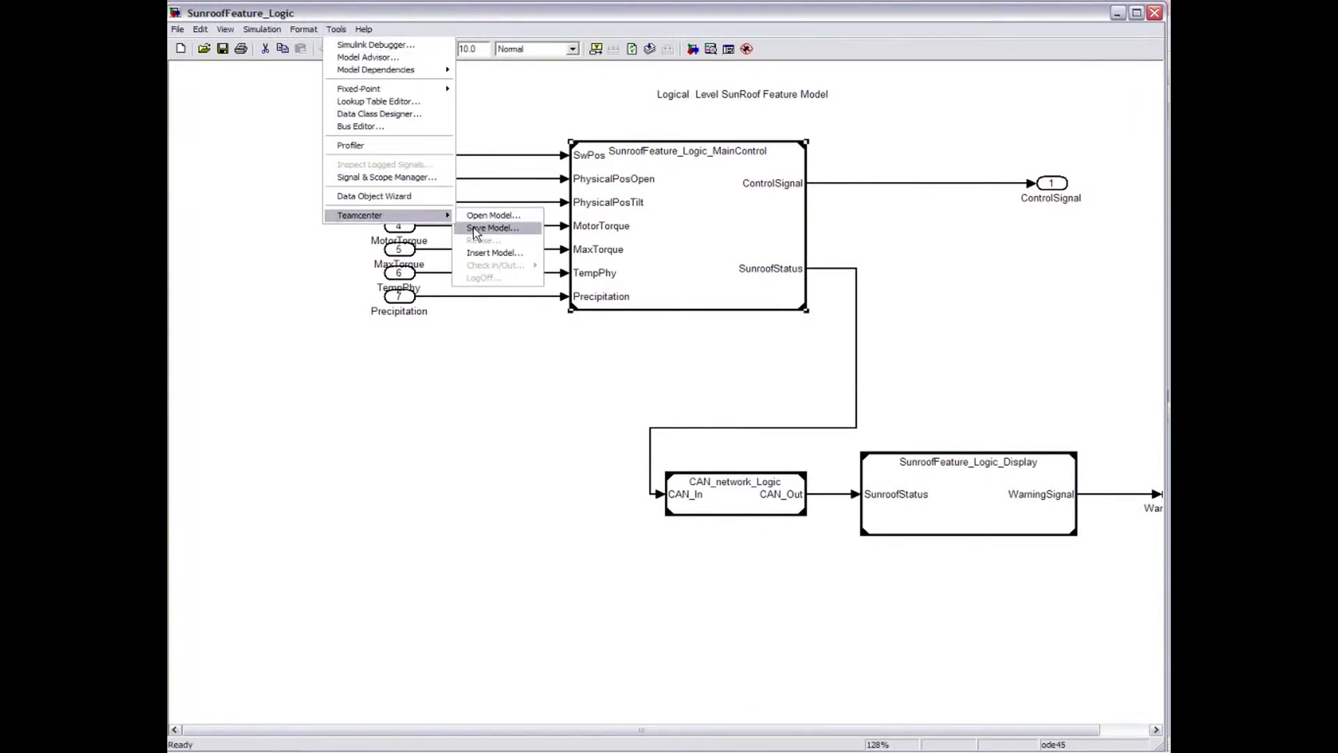
click(737, 454)
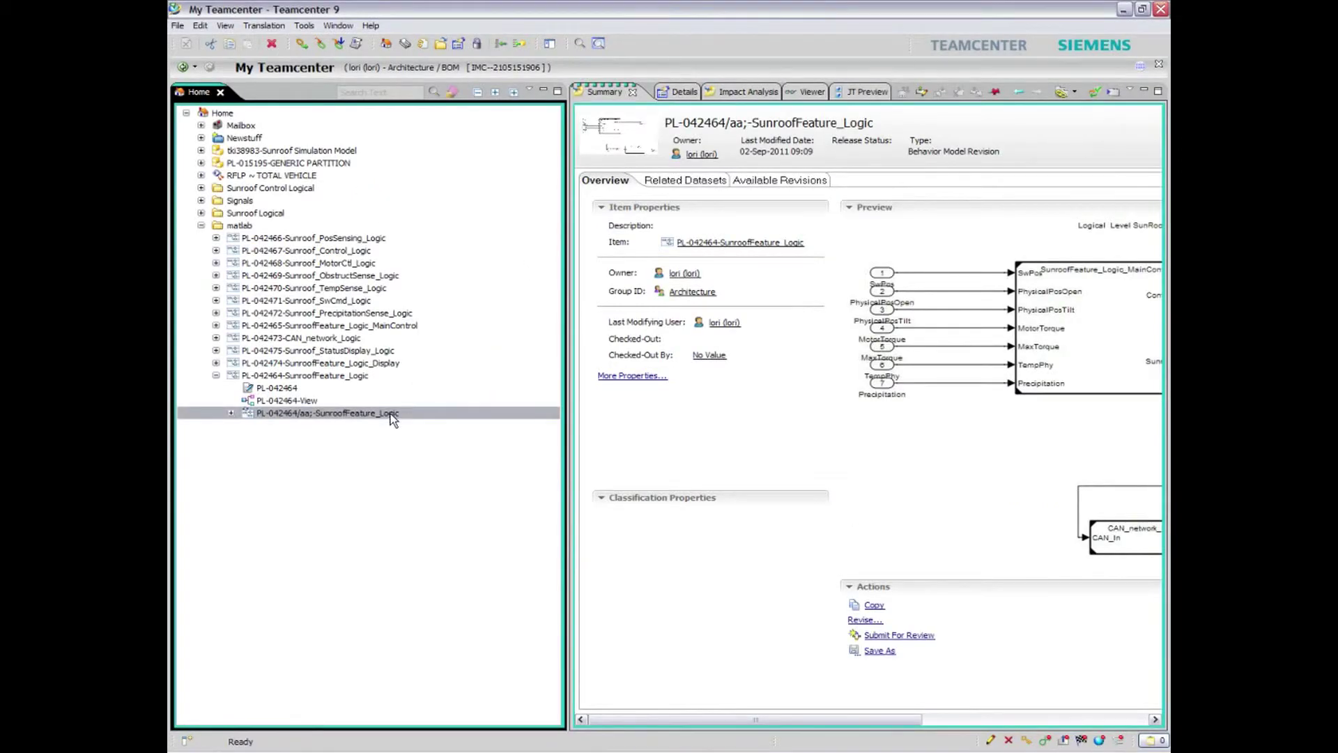
Open the PL-042464 SunroofFeature_Logic revision in a structure viewer to browse its ports and subsystems
right_click(393, 415)
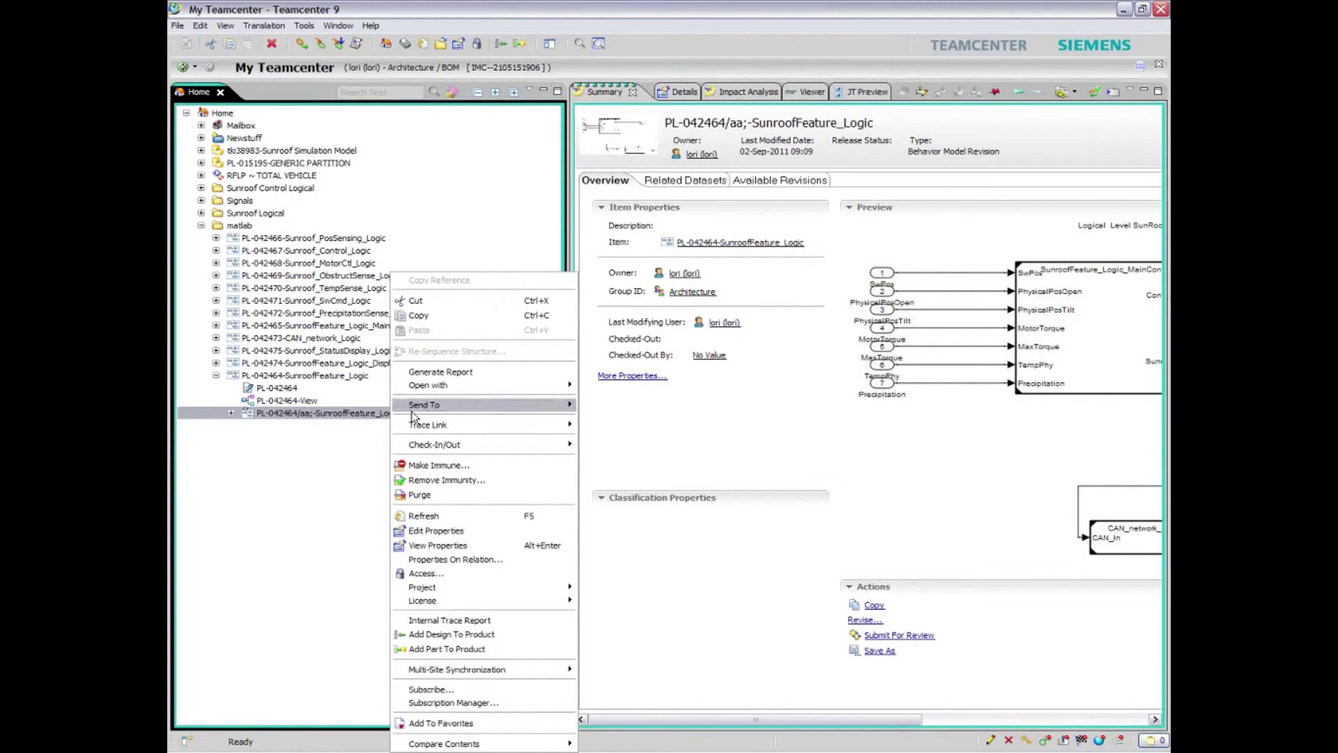
mouse_move(439, 385)
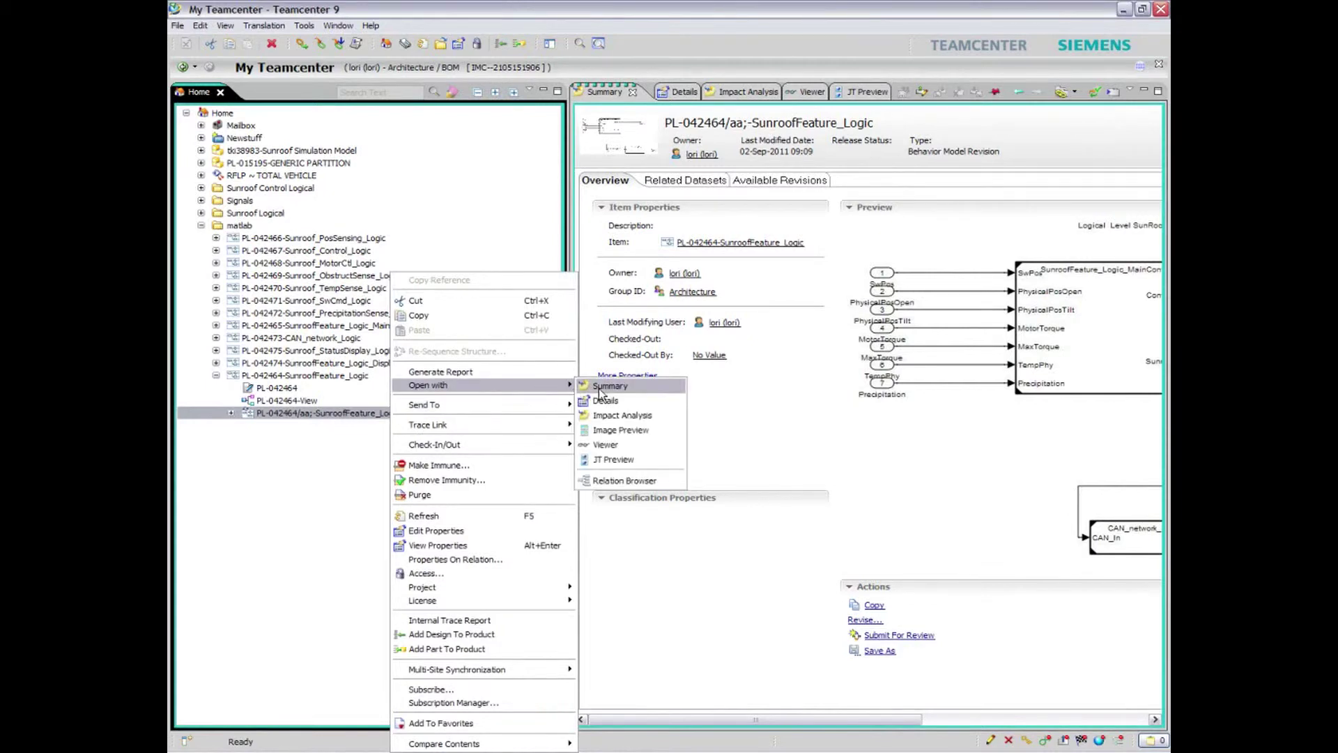
click(624, 480)
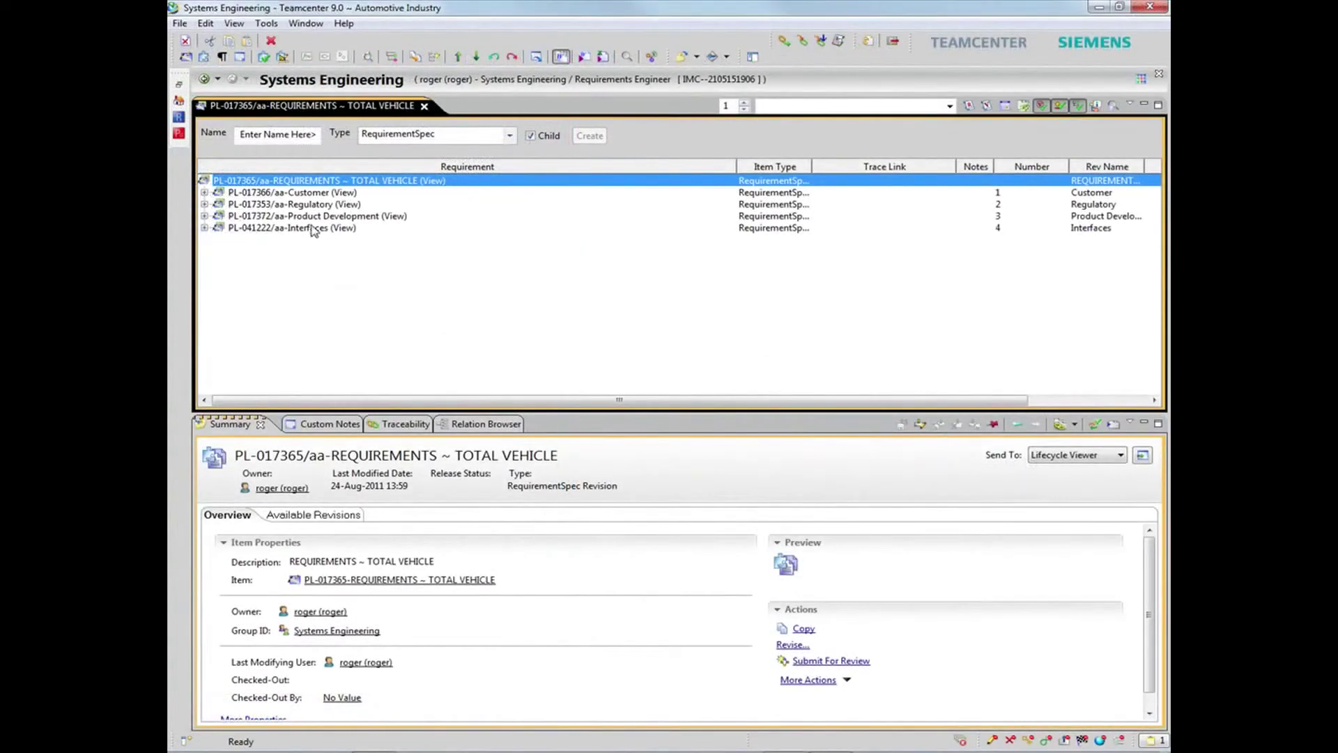
Select the IC-236003 sunroof seal interface spec under Interfaces > Vehicle Roof to view its summary
click(207, 228)
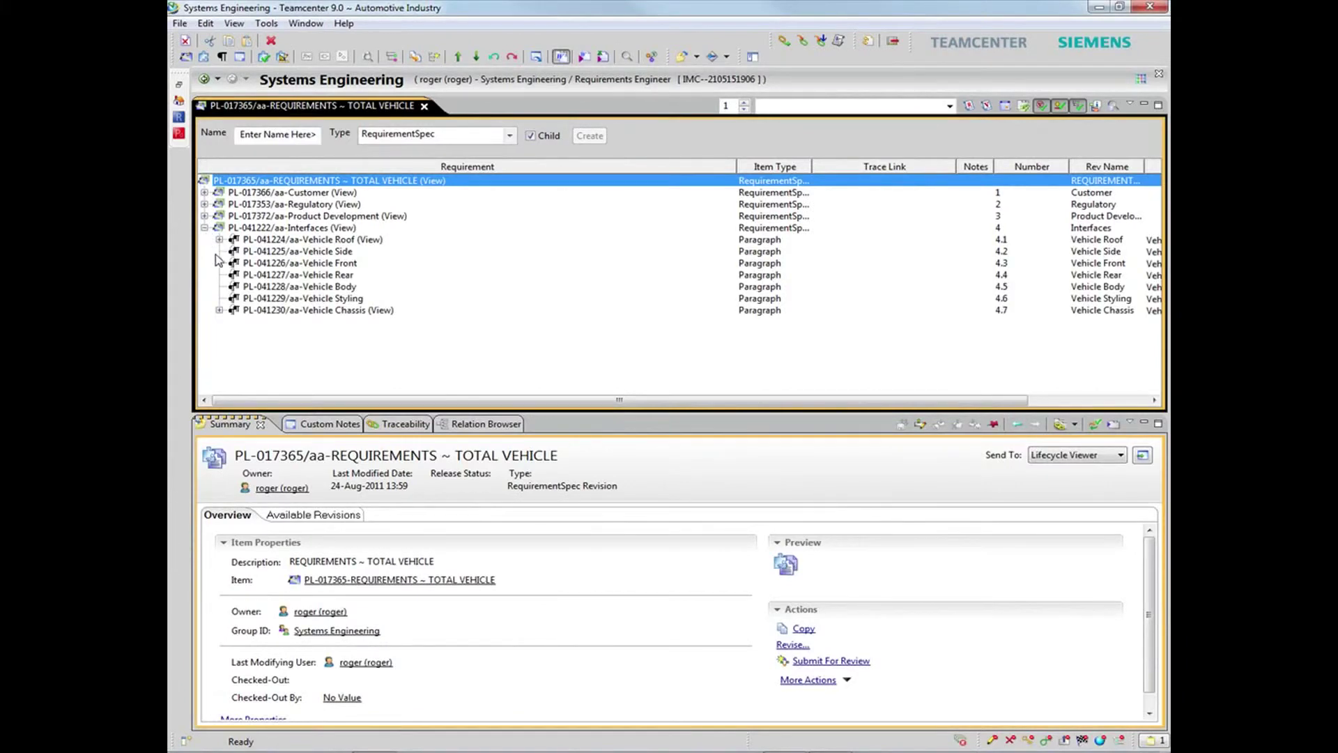
click(220, 240)
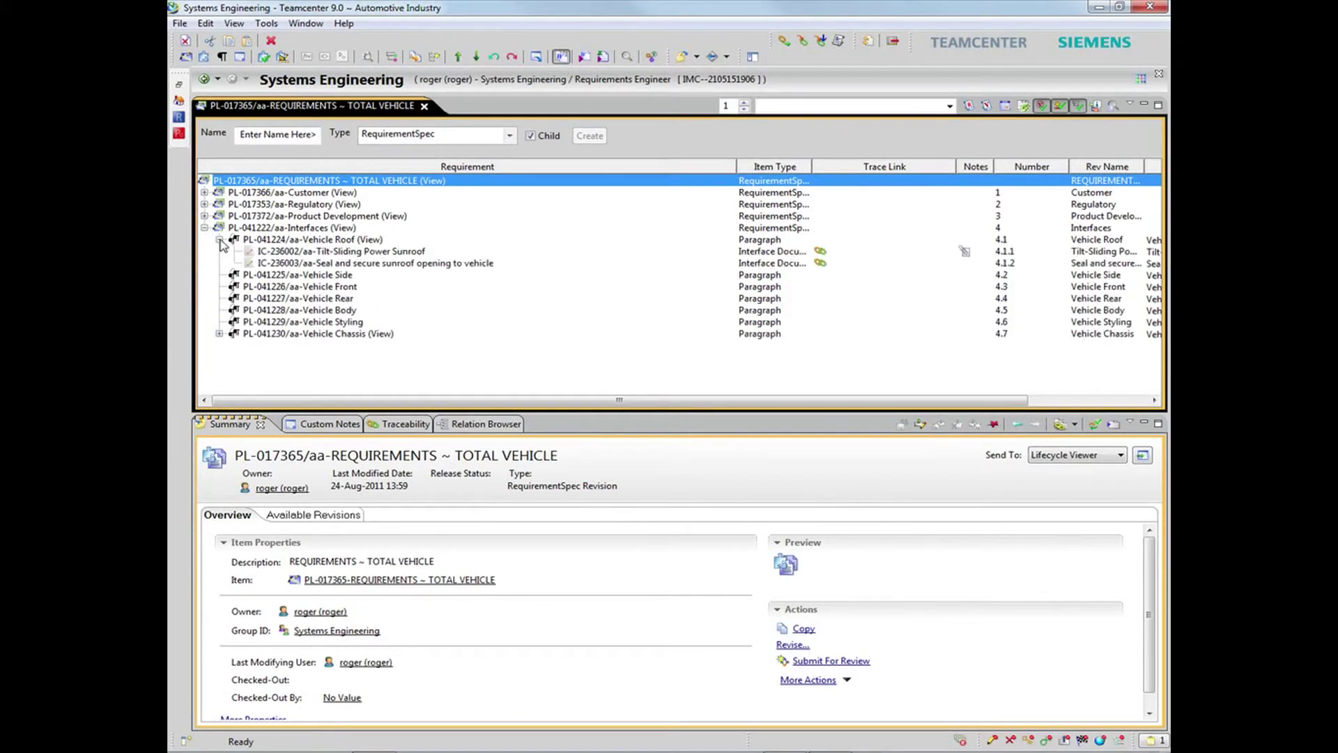
click(389, 263)
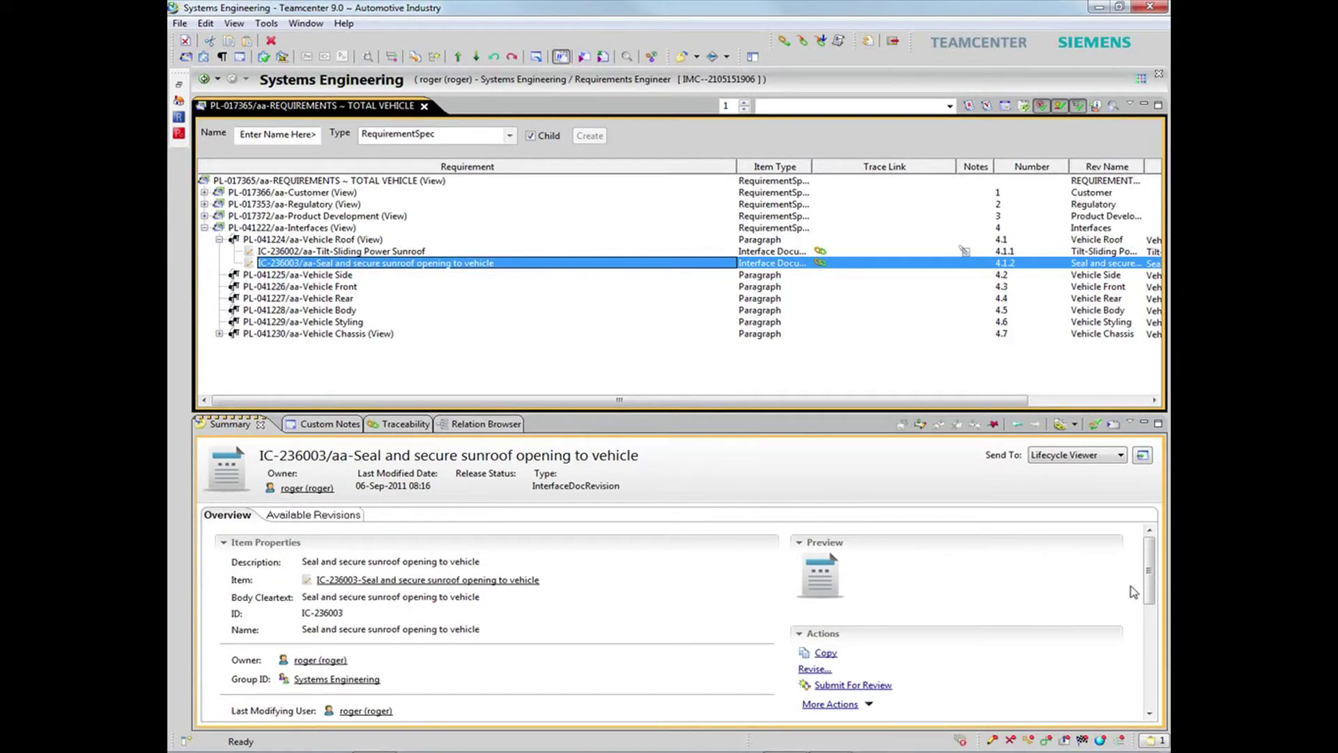
drag(1151, 585, 1150, 674)
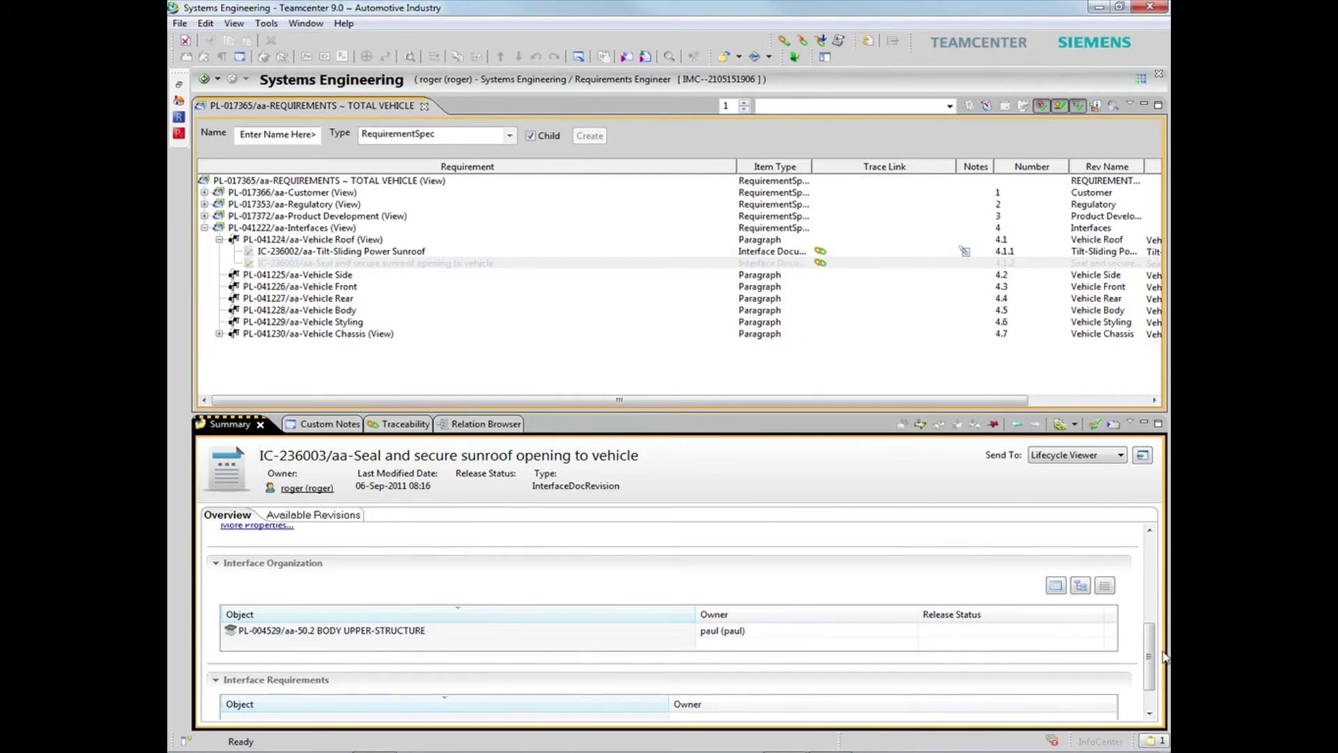
drag(1151, 660, 1151, 685)
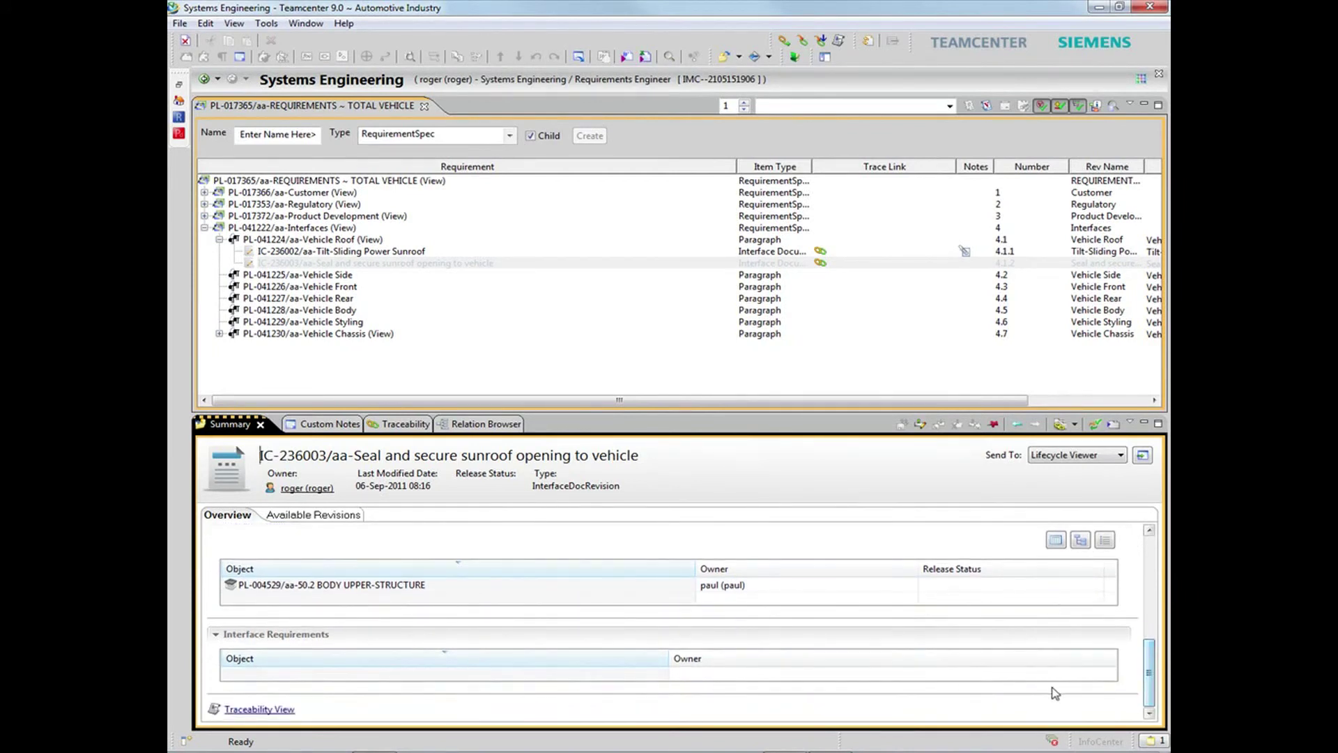